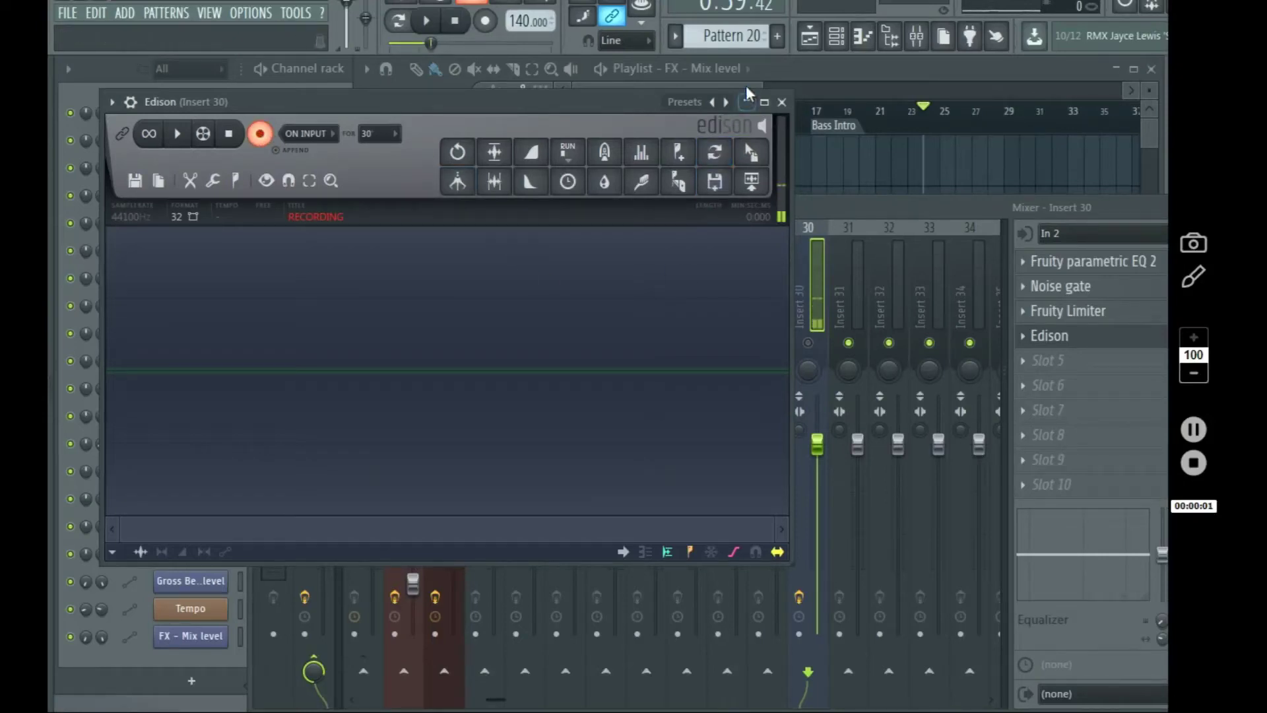
- Close the Edison recorder, bring the Playlist forward, then switch to Komplete Kontrol
left_click(747, 103)
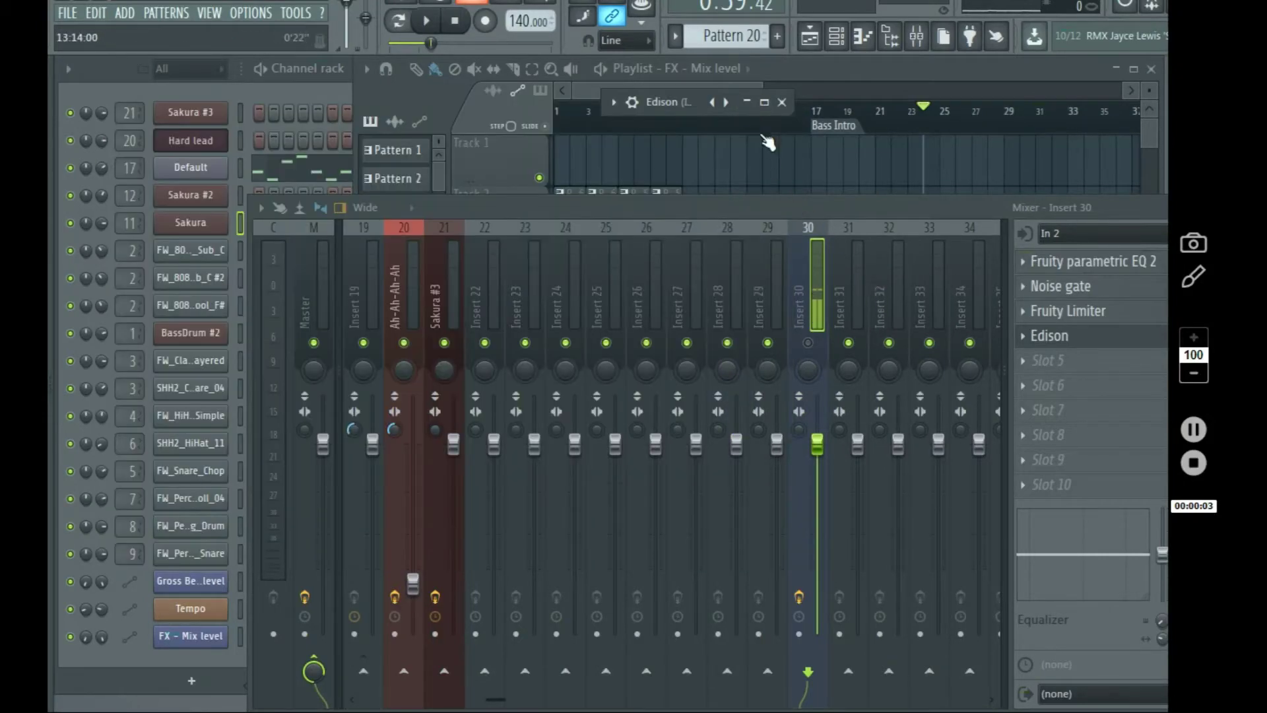
left_click(877, 78)
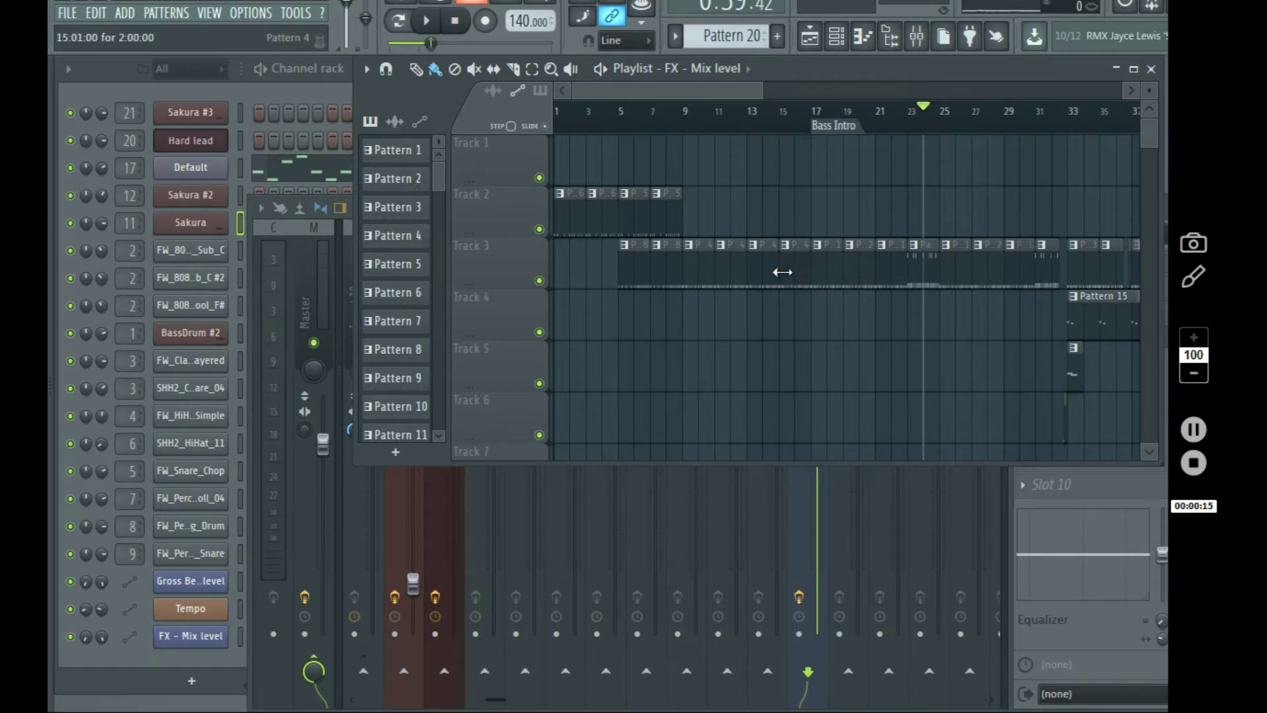
key("alt+Tab")
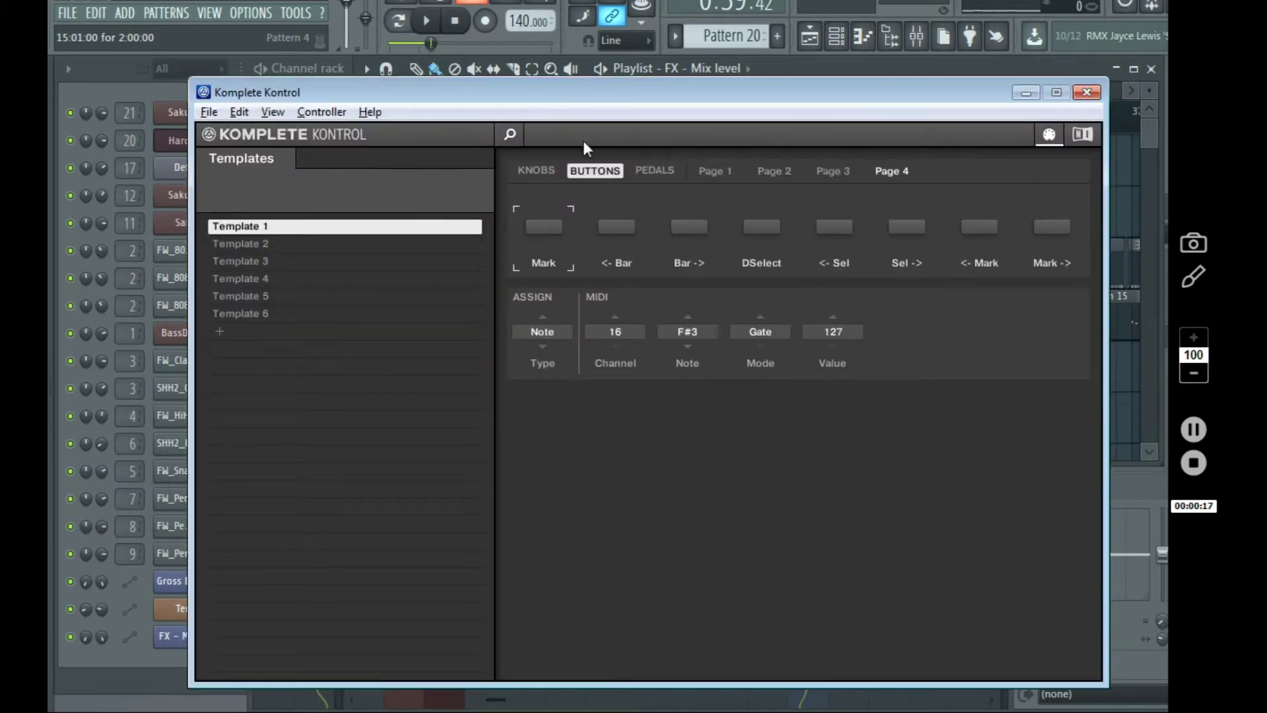
- Browse Template 1's button mapping Pages 1 and 4, ending on Page 2
left_click(712, 174)
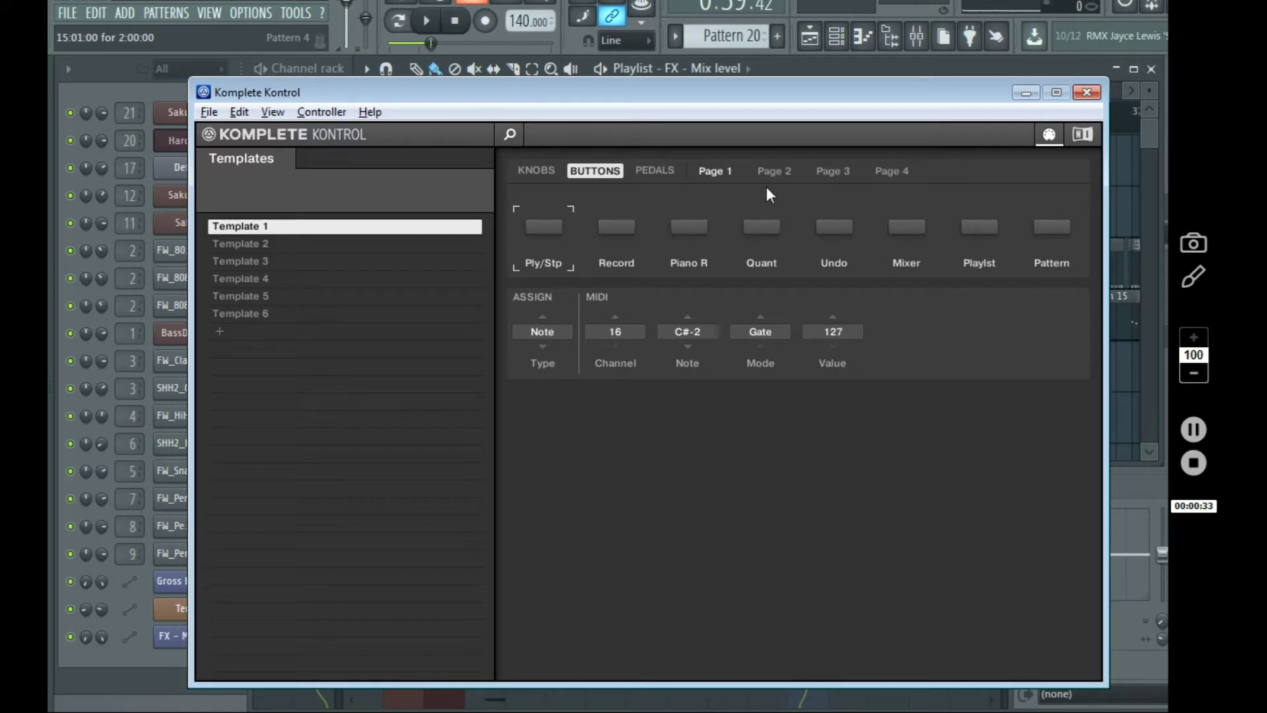
left_click(884, 177)
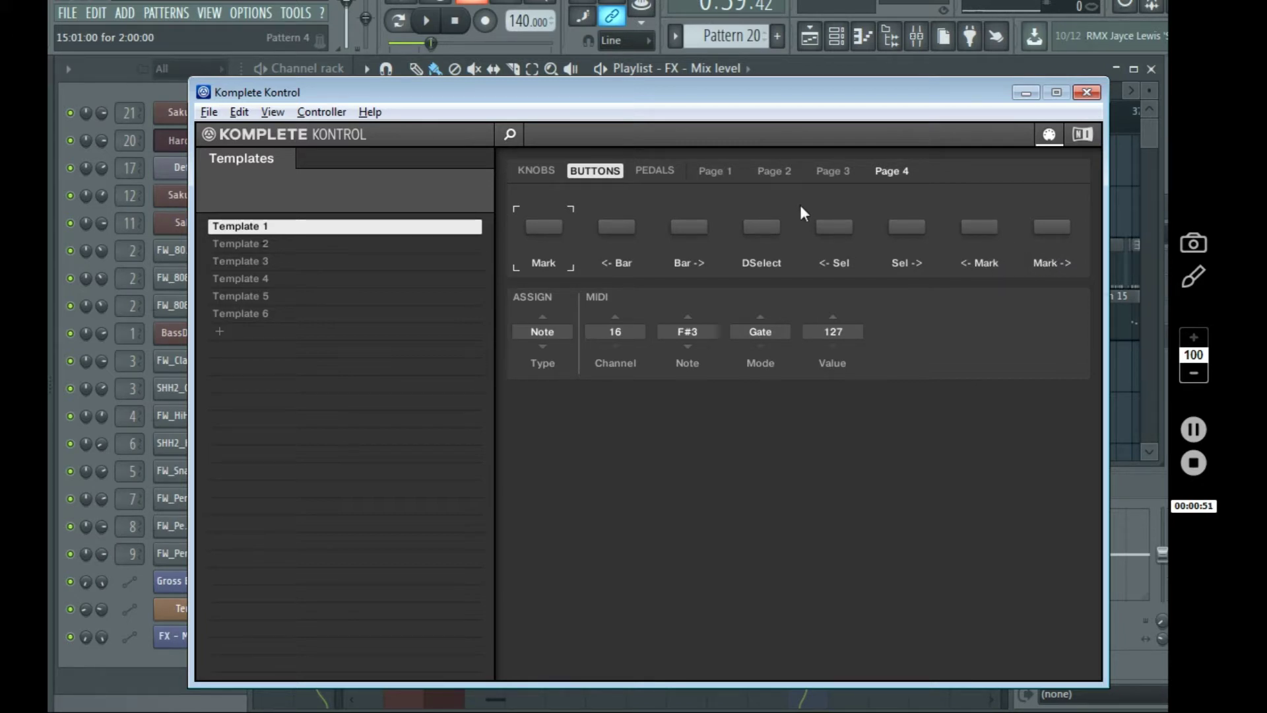
left_click(773, 173)
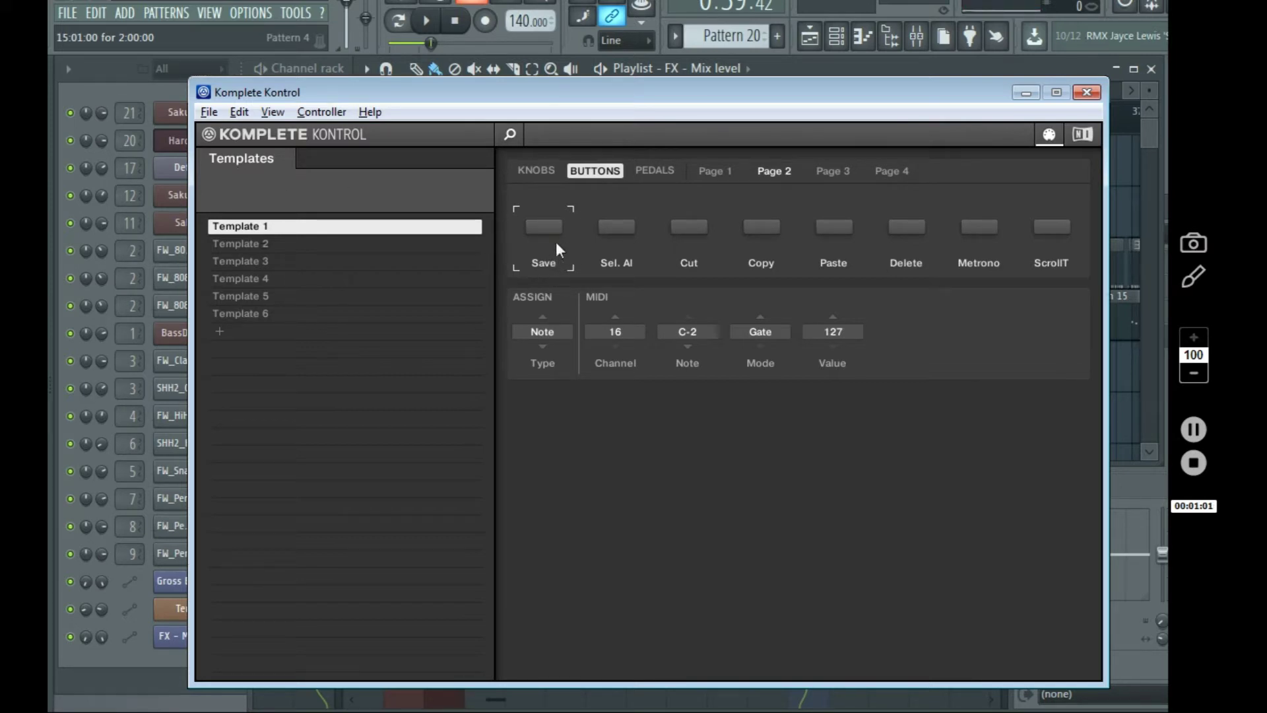
- Read the MIDI notes of Sel. Al, Cut, Copy, Paste, Delete, Metronome and ScrollT (D#-1, channel 16)
left_click(809, 71)
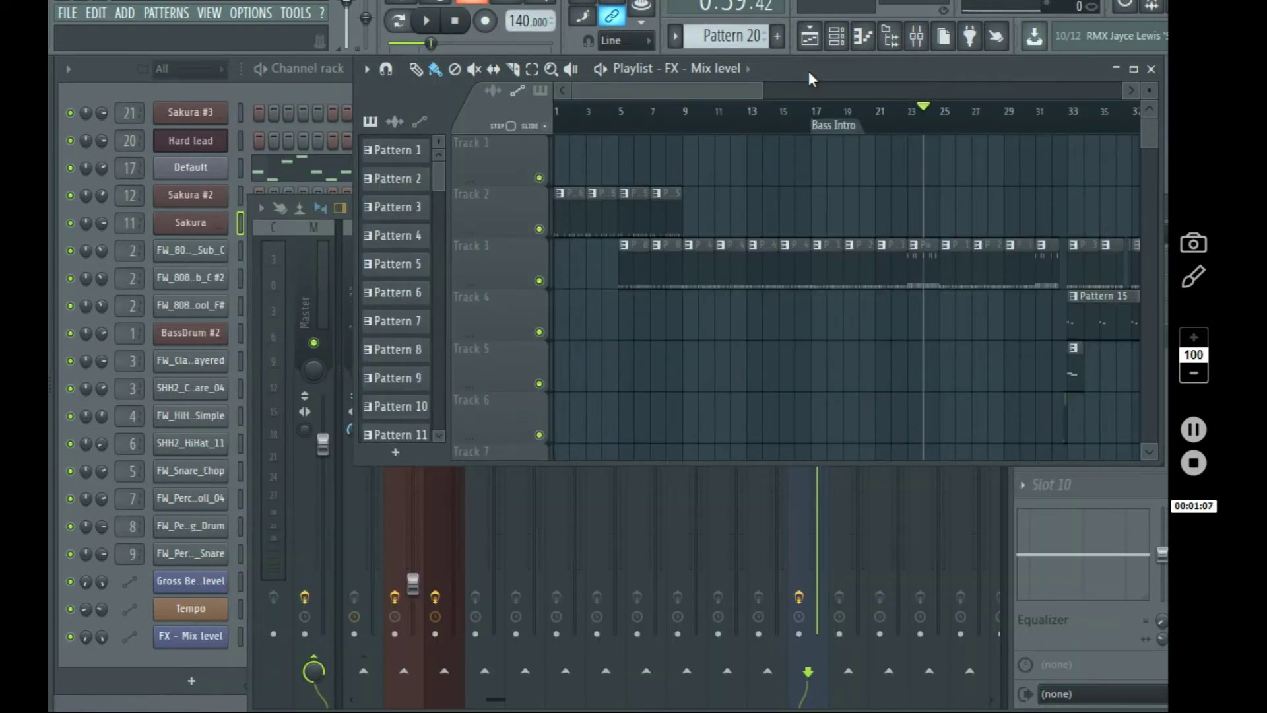
key("alt+Tab")
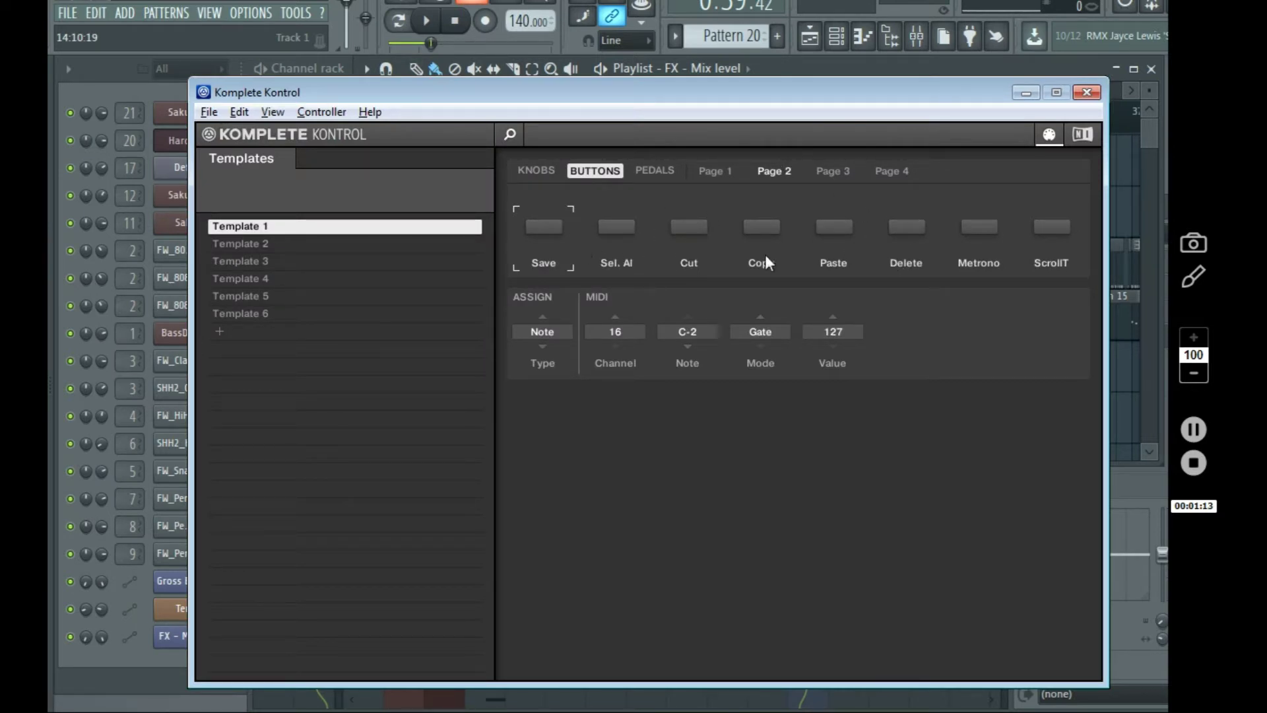
left_click(631, 253)
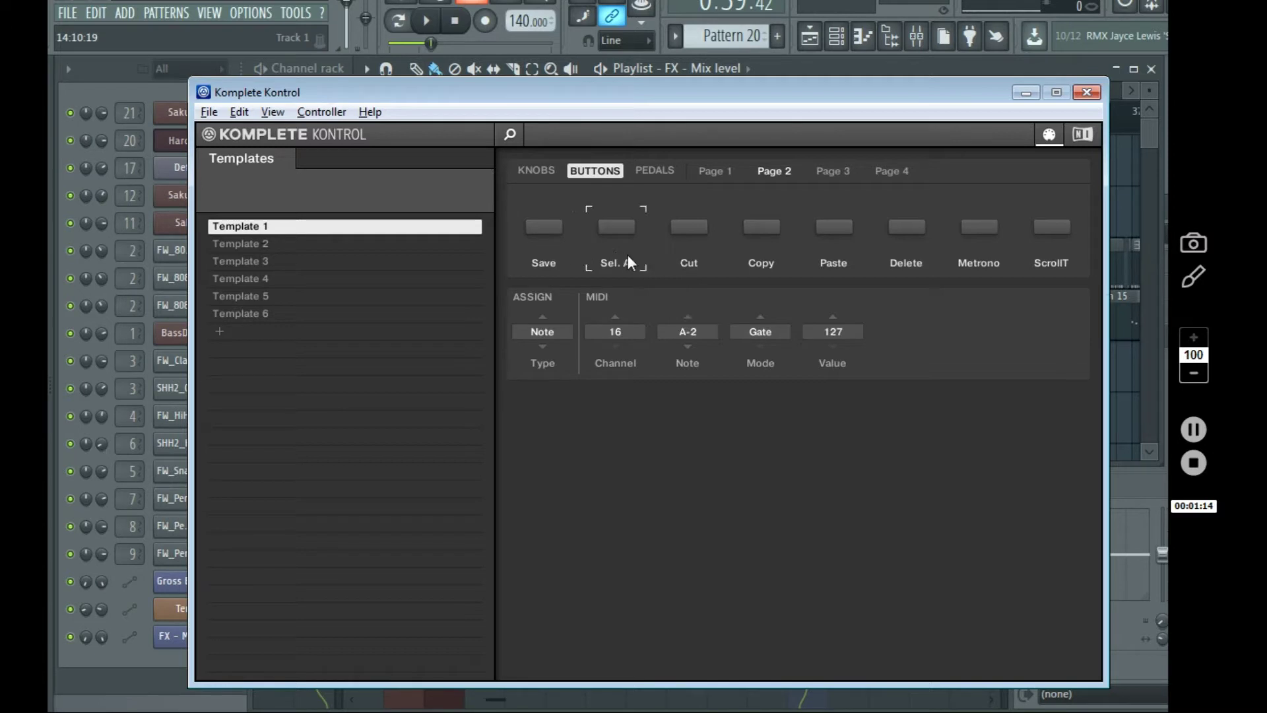
left_click(694, 253)
left_click(766, 241)
left_click(857, 240)
left_click(900, 235)
left_click(989, 236)
left_click(1049, 231)
- Show Buttons Page 3 with Channel, Solo, Zoom and arrow mappings, then return to FL Studio
left_click(828, 170)
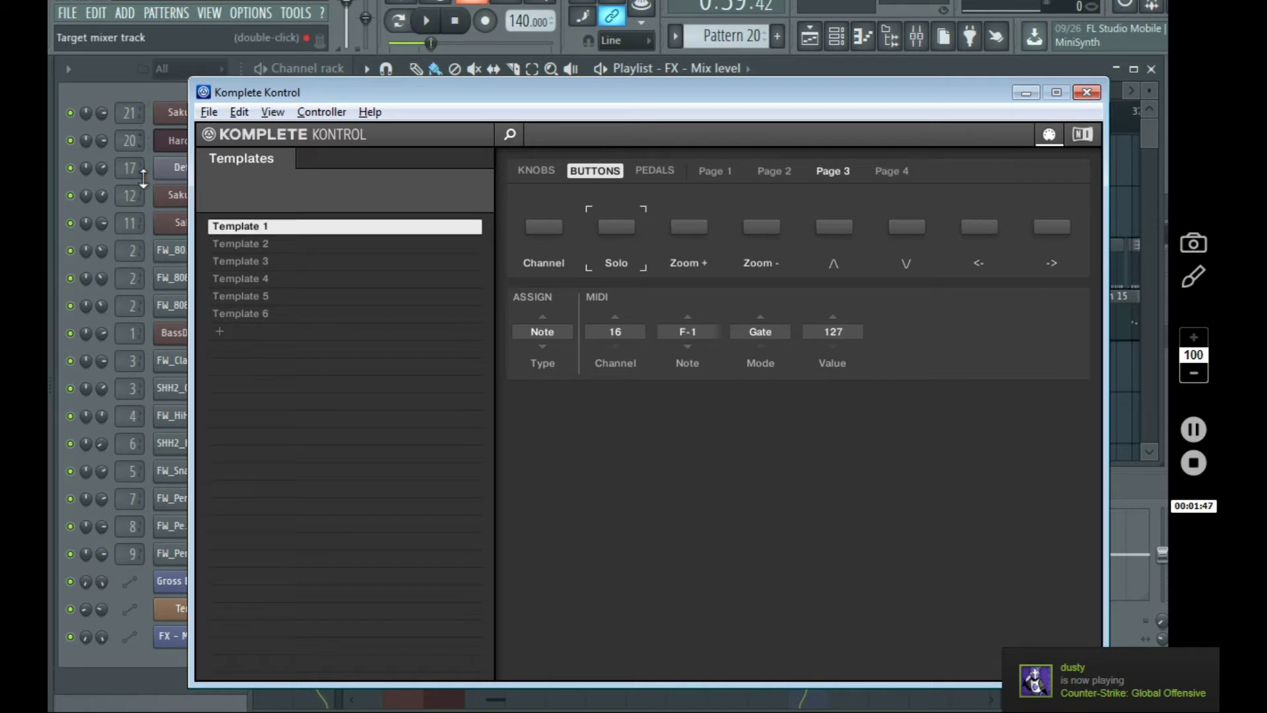
left_click(128, 99)
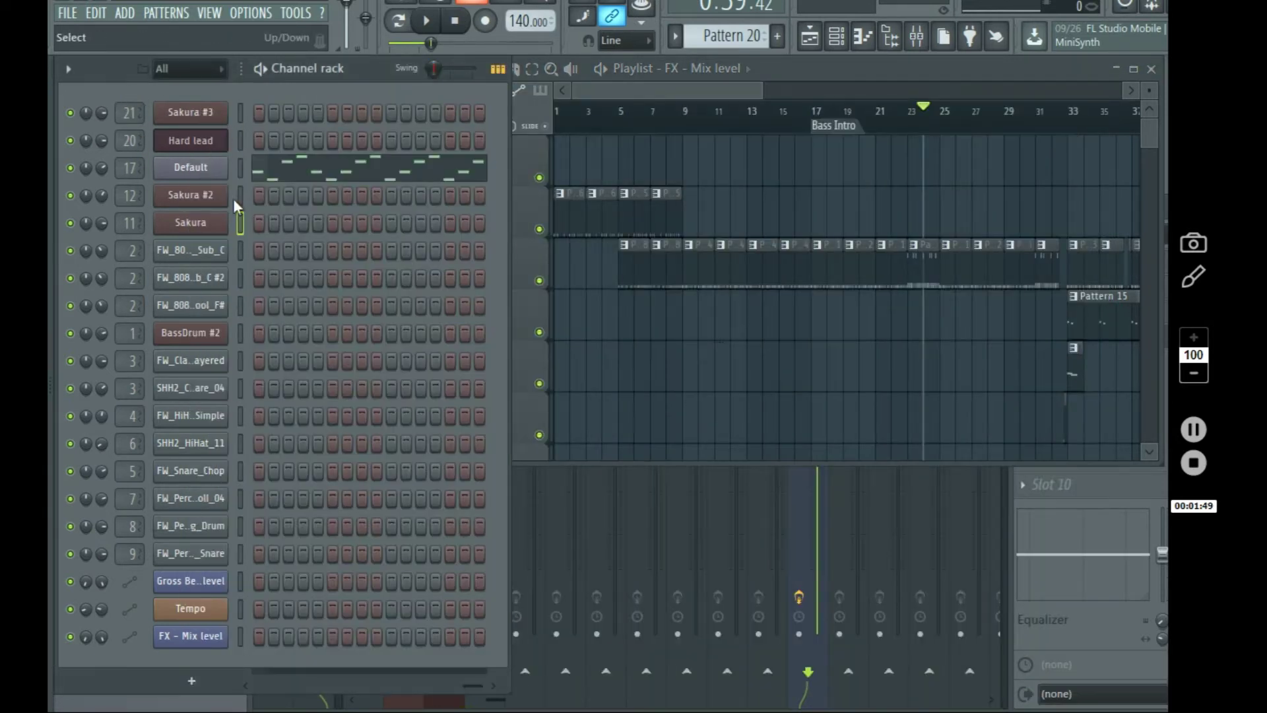
- In the mixer, step the selection to Insert 29 and back to Insert 30
left_click(1035, 504)
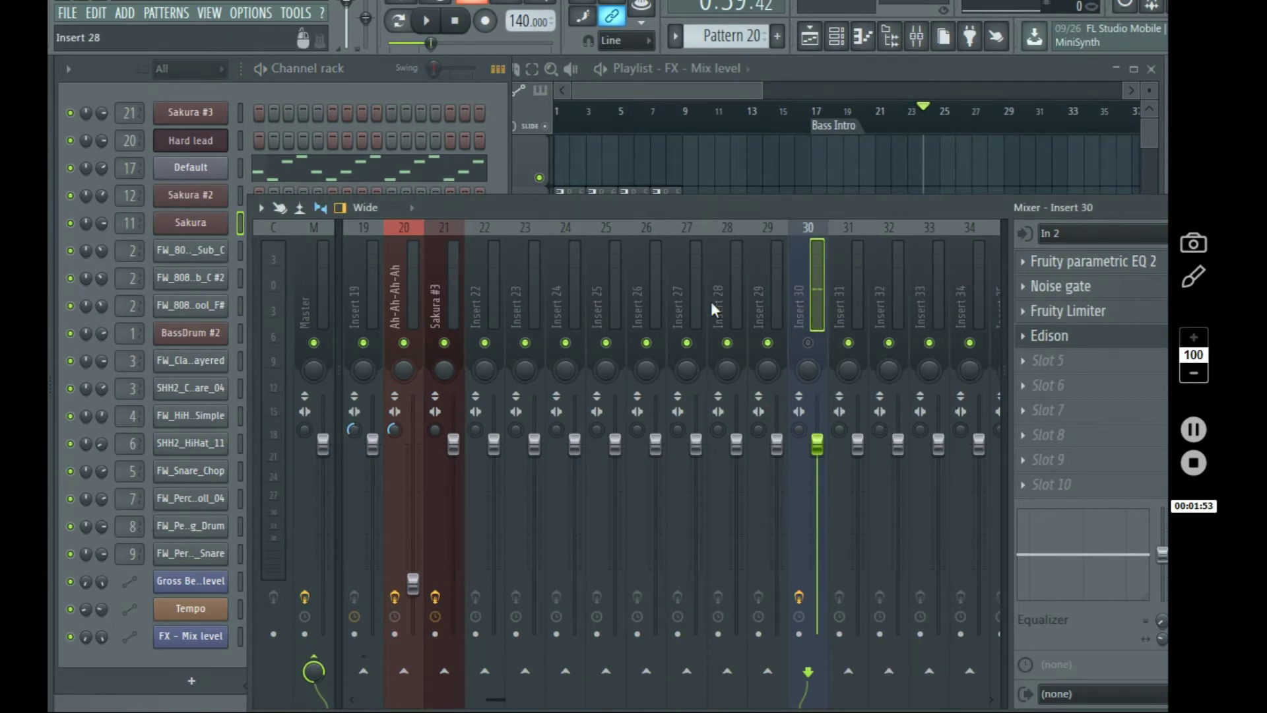
key("alt+Tab")
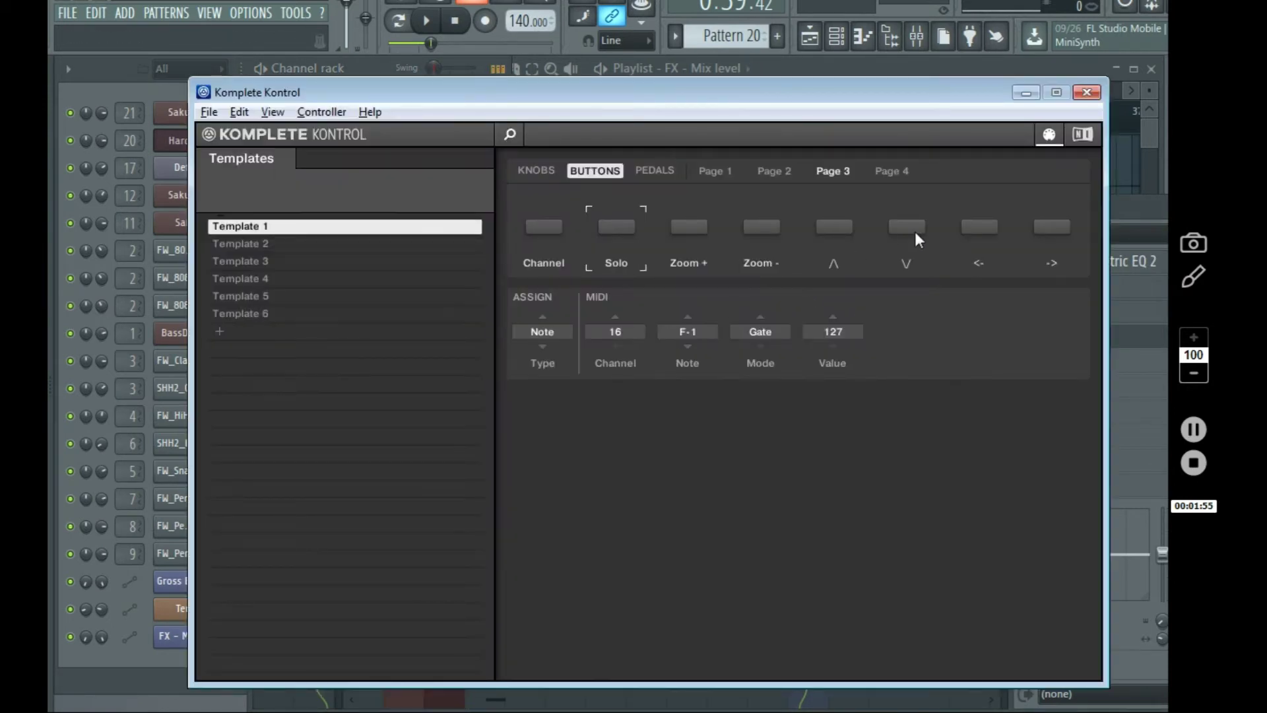
left_click(1112, 212)
key("Left")
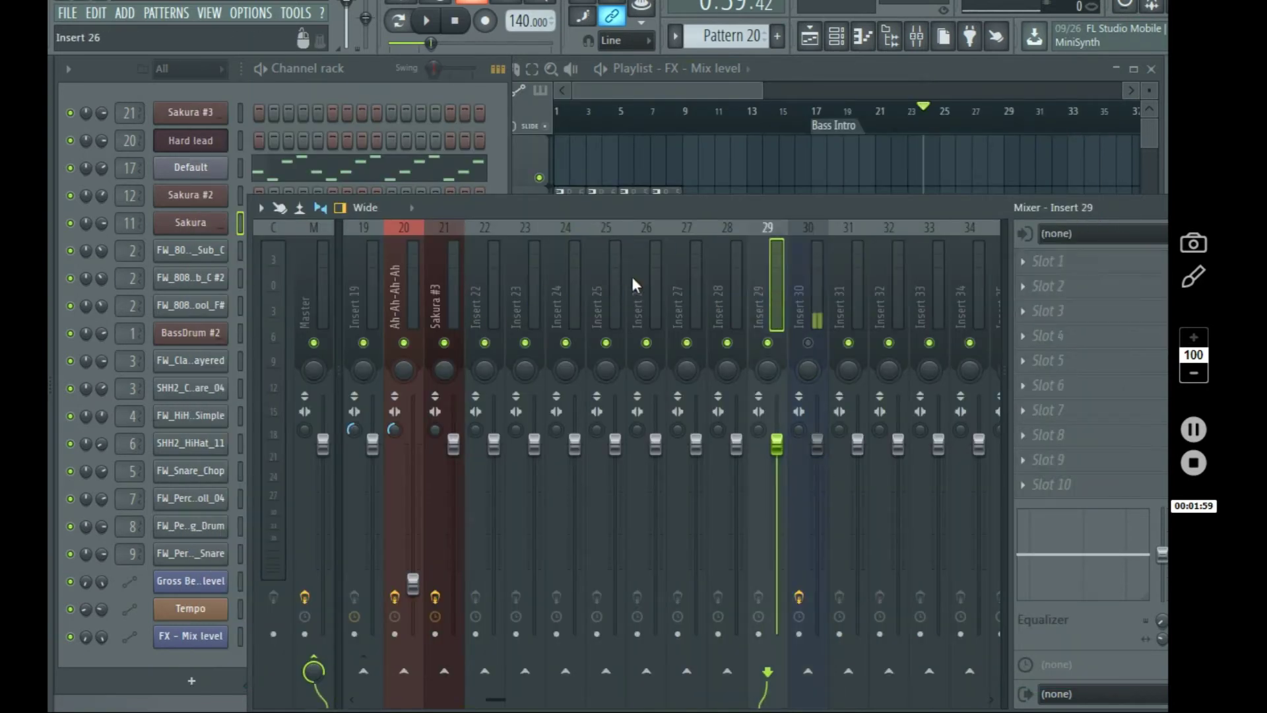
key("Right")
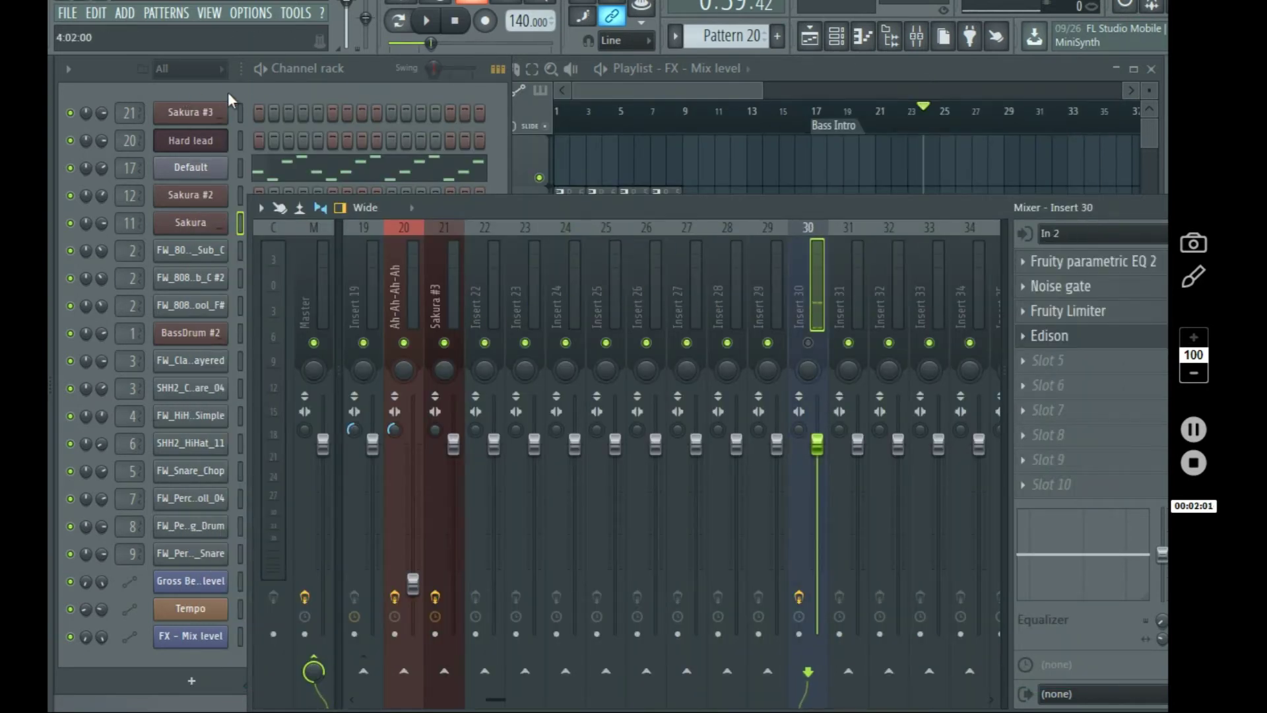
- Move the channel rack selection down from Sakura, then view Komplete Kontrol's Buttons Page 1
left_click(250, 93)
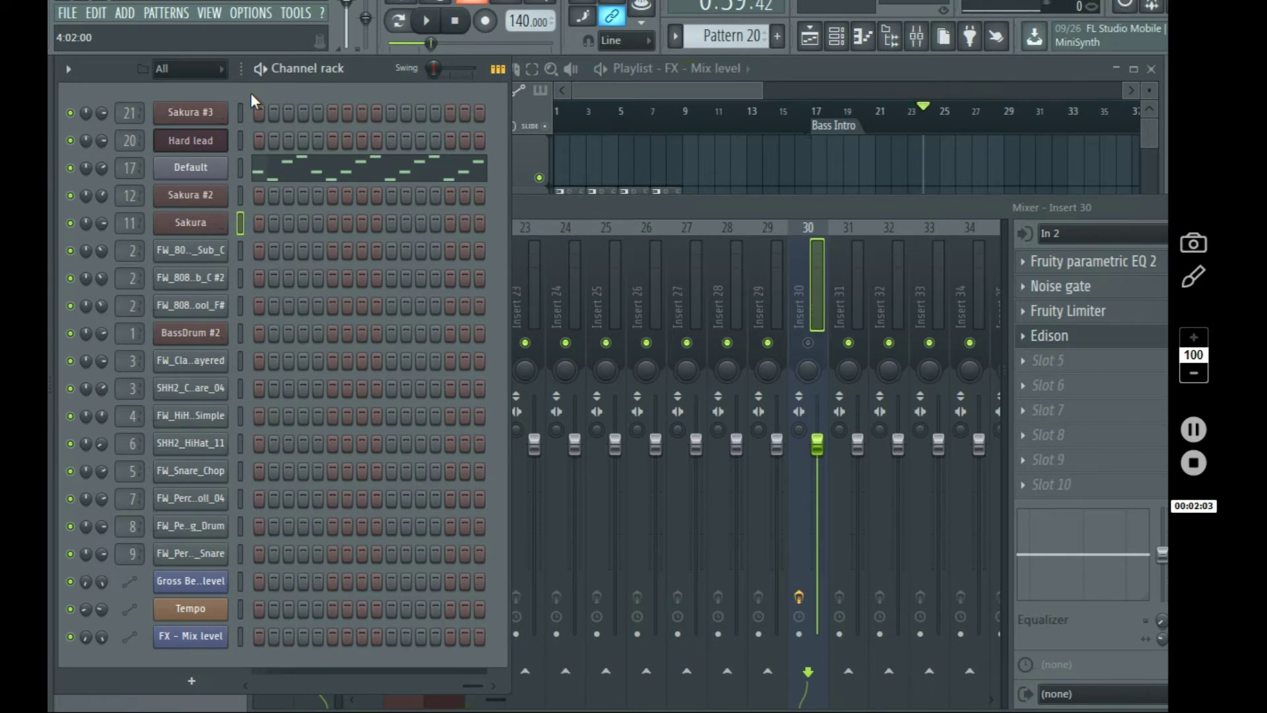
key("Down")
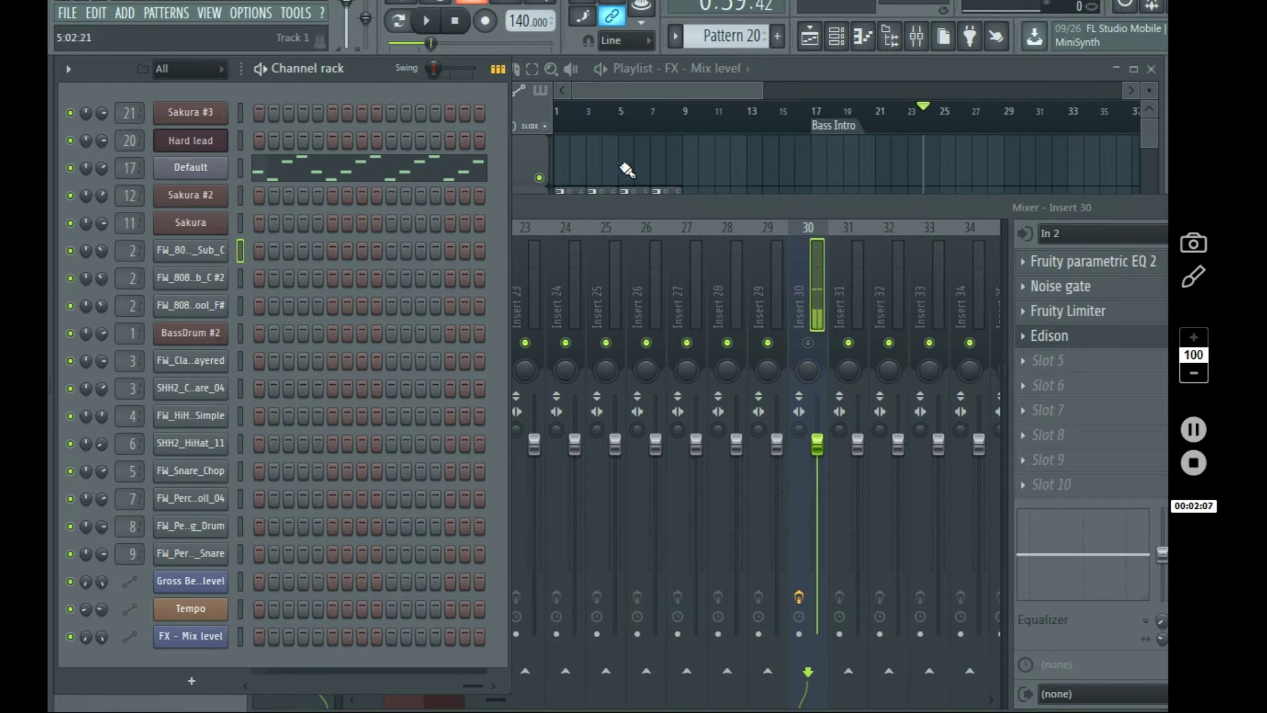
key("alt+Tab")
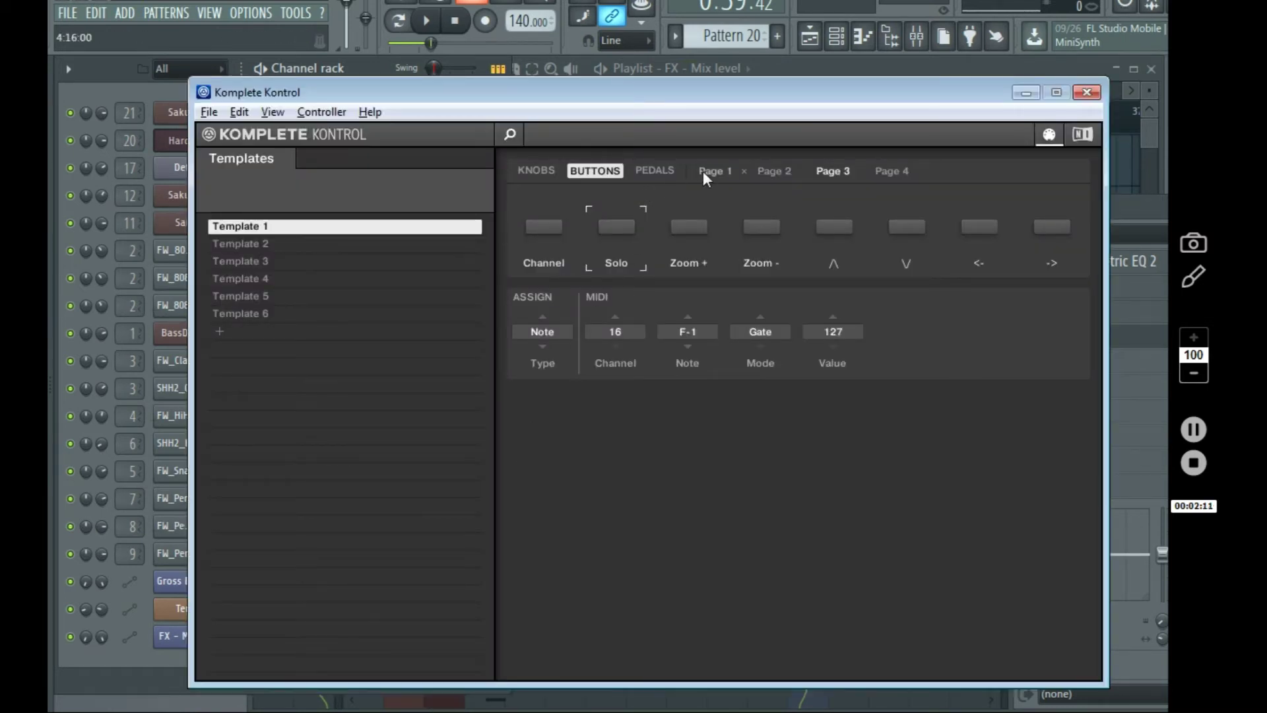
left_click(705, 171)
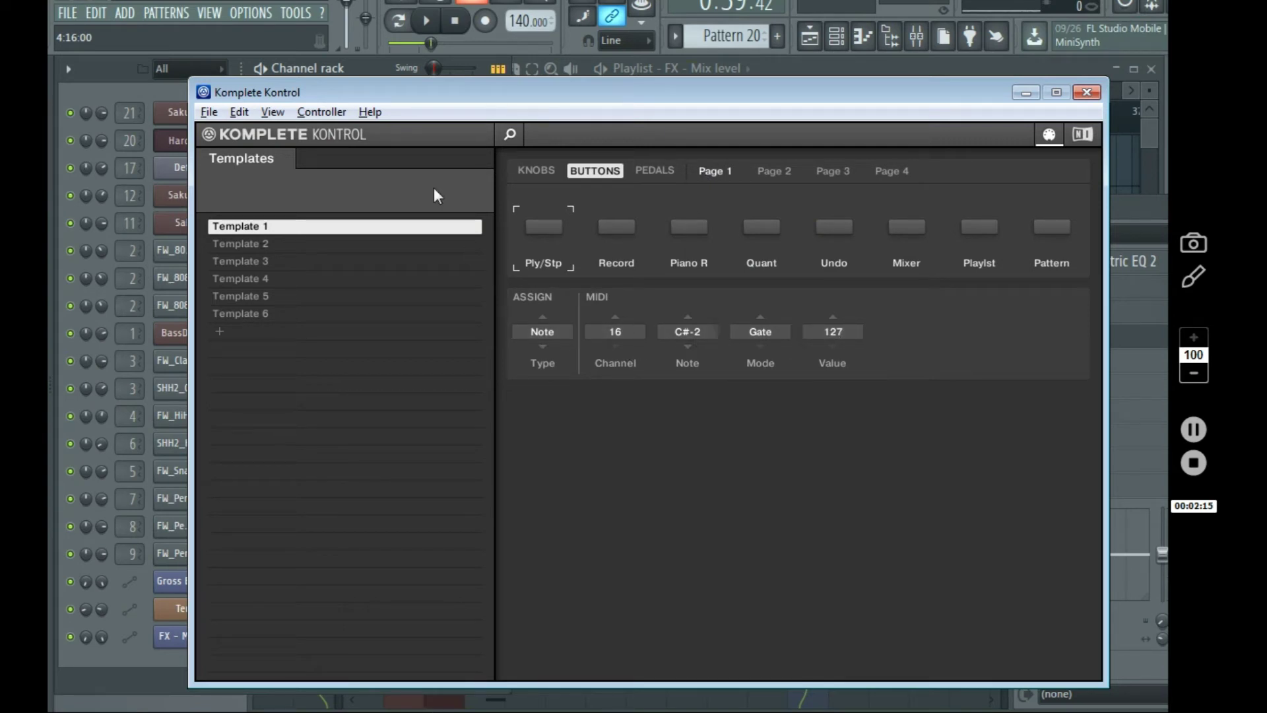
- Look over FL Studio's MIDI input and output settings, close them, and bring the Playlist forward
left_click(252, 14)
left_click(270, 42)
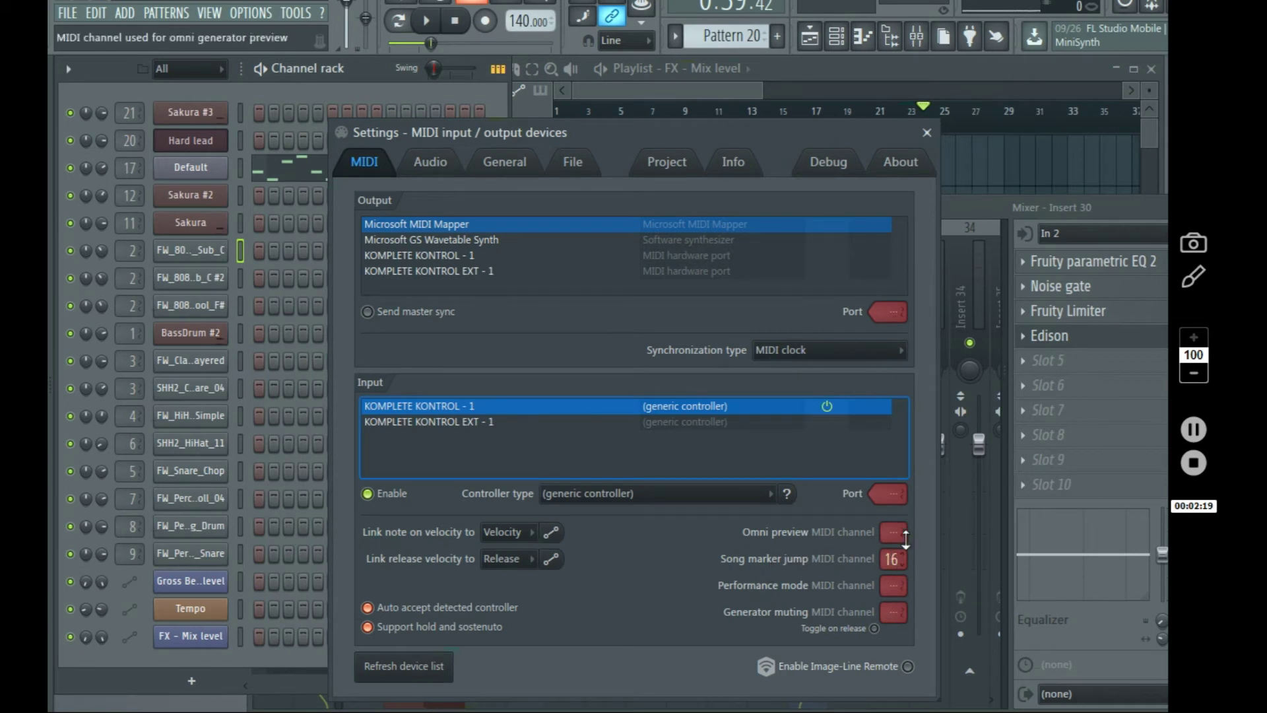
left_click(927, 133)
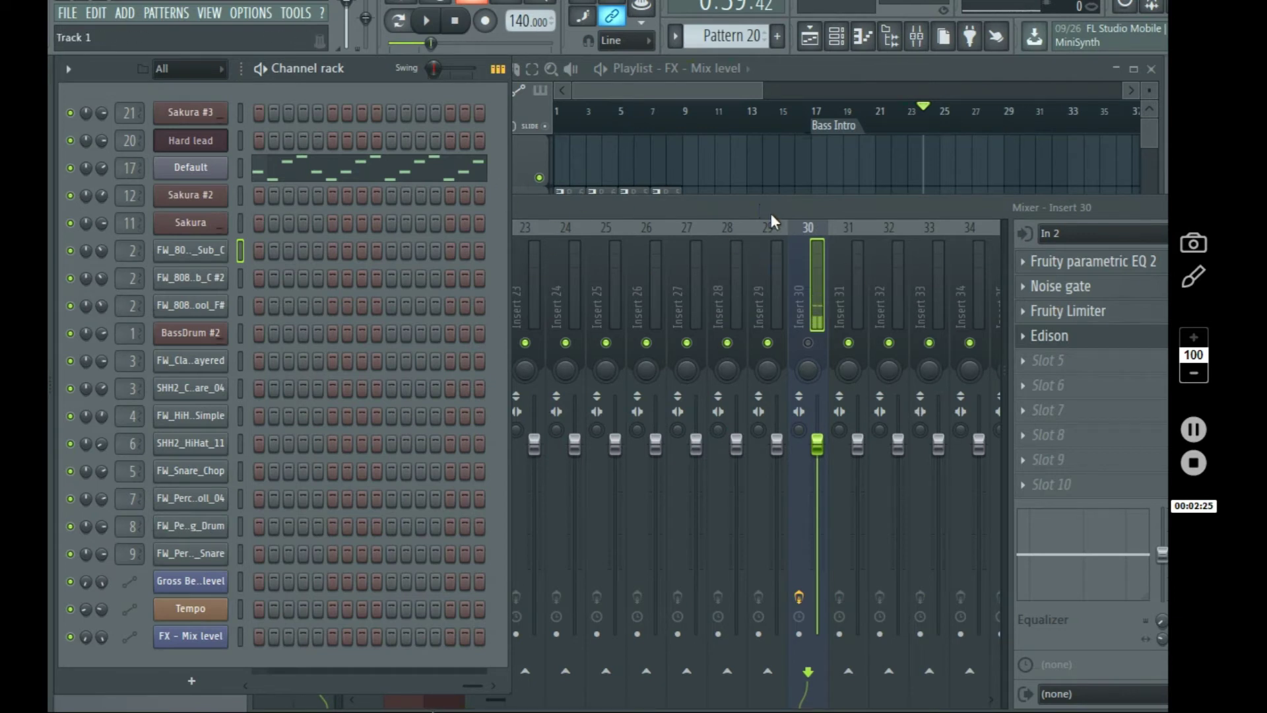
left_click(811, 174)
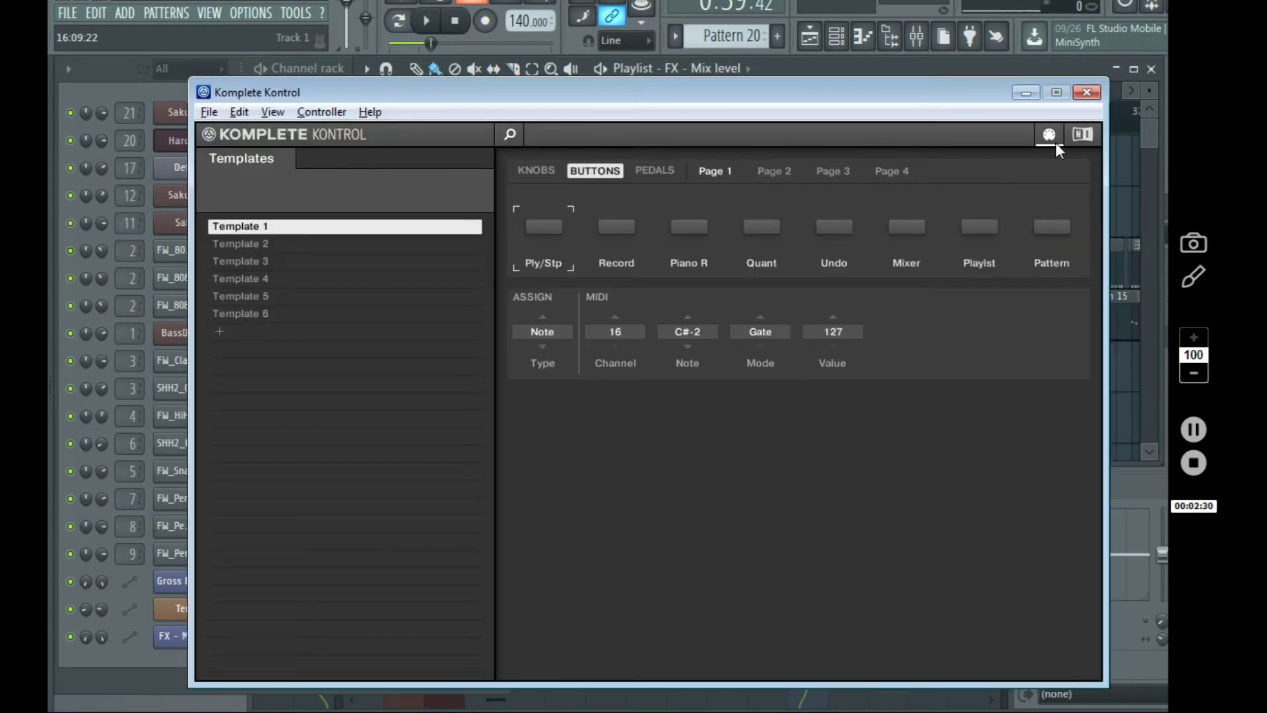
- Show Komplete Kontrol's instrument library, then return to FL Studio's Playlist
left_click(1053, 136)
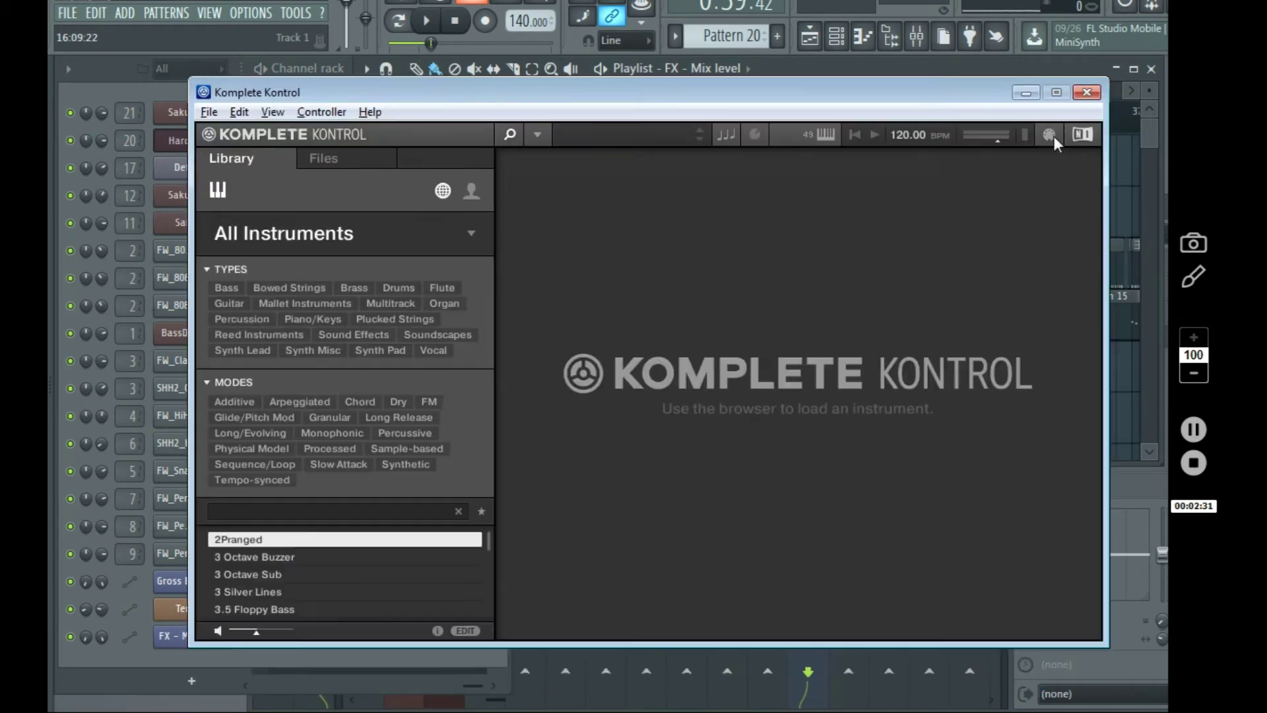
key("alt+Tab")
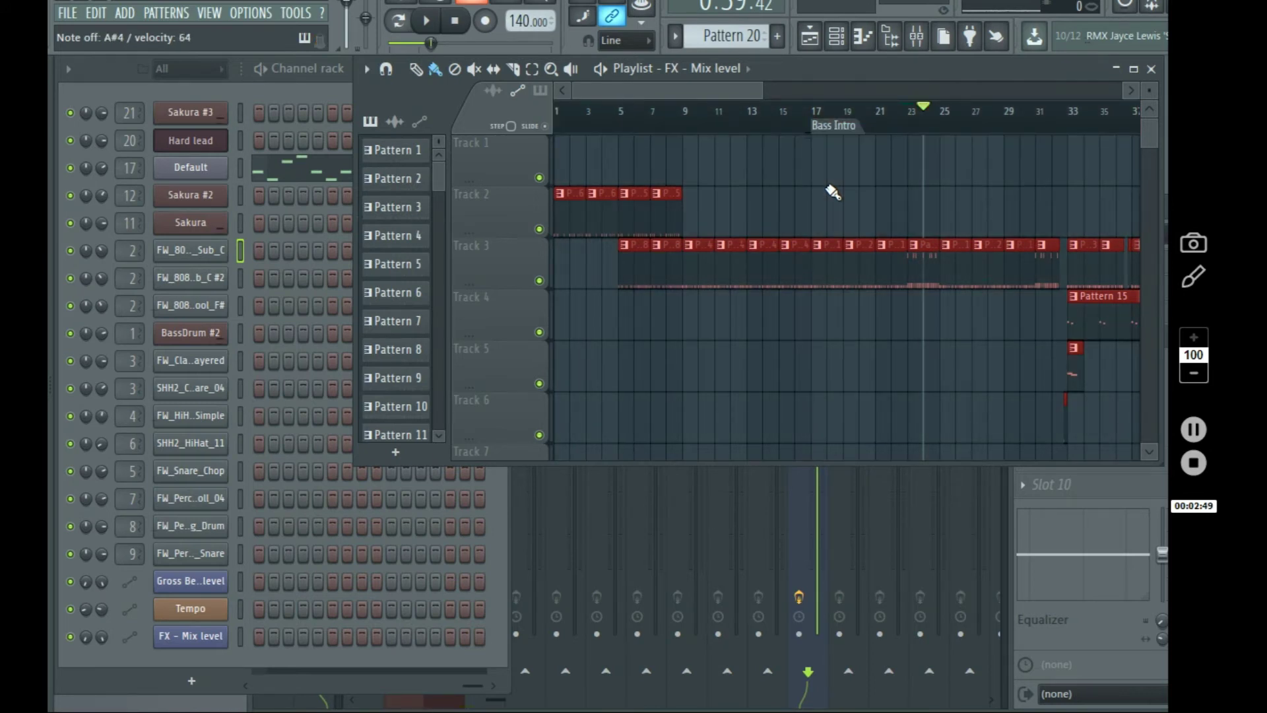
- Scroll and zoom the Playlist to view the arrangement from bar 1 to about bar 77
scroll(833, 192, "right", 2)
scroll(833, 191, "right", 3)
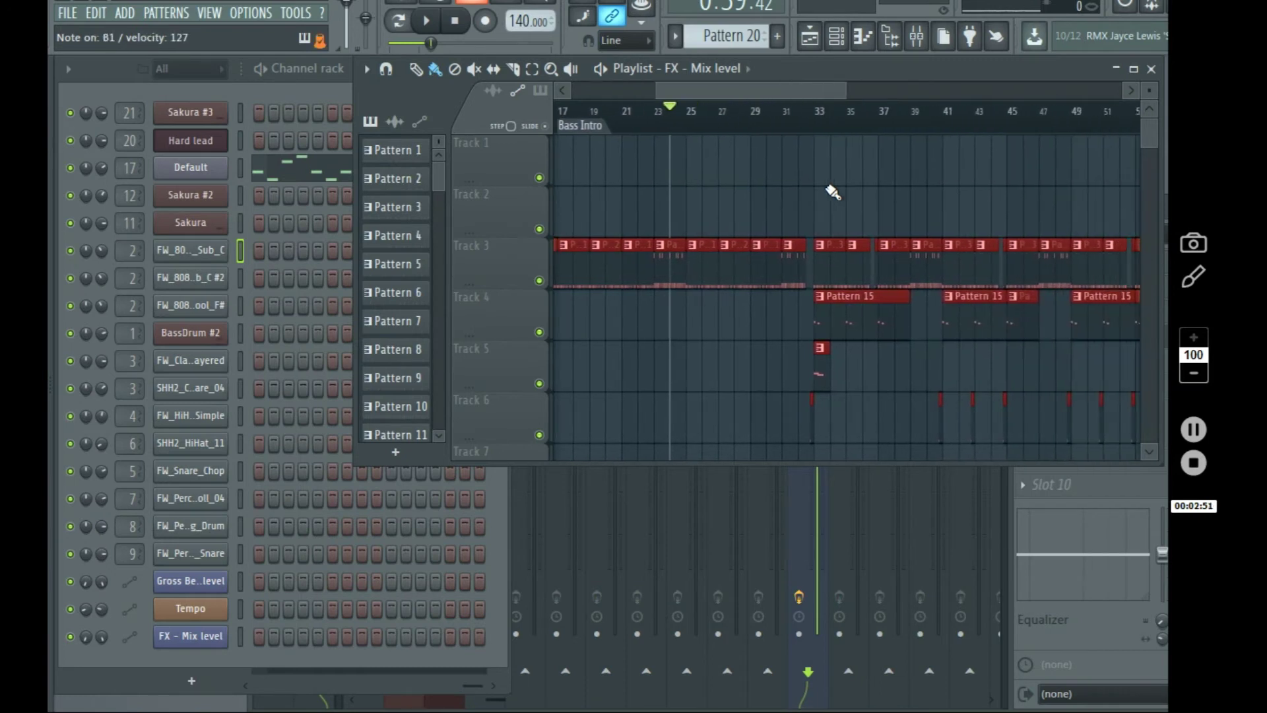
scroll(833, 191, "left", 1)
scroll(833, 191, "left", 4)
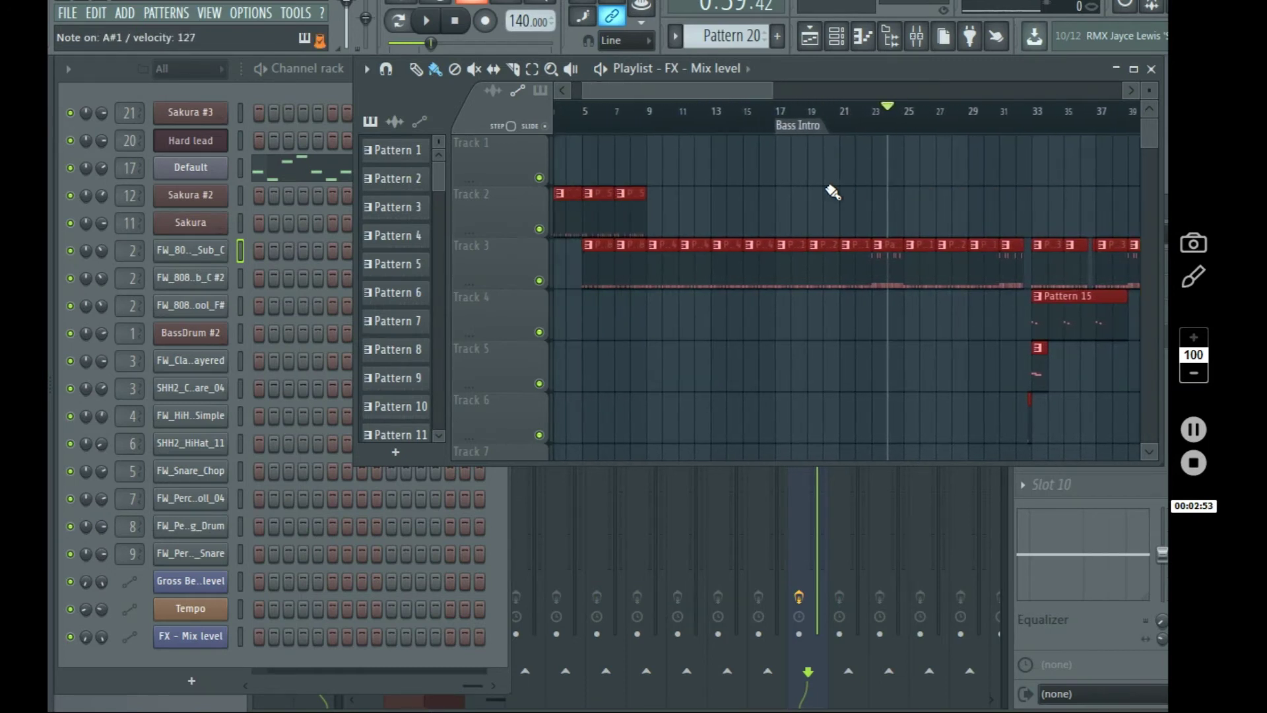
scroll(833, 190, "right", 2)
scroll(833, 191, "left", 4)
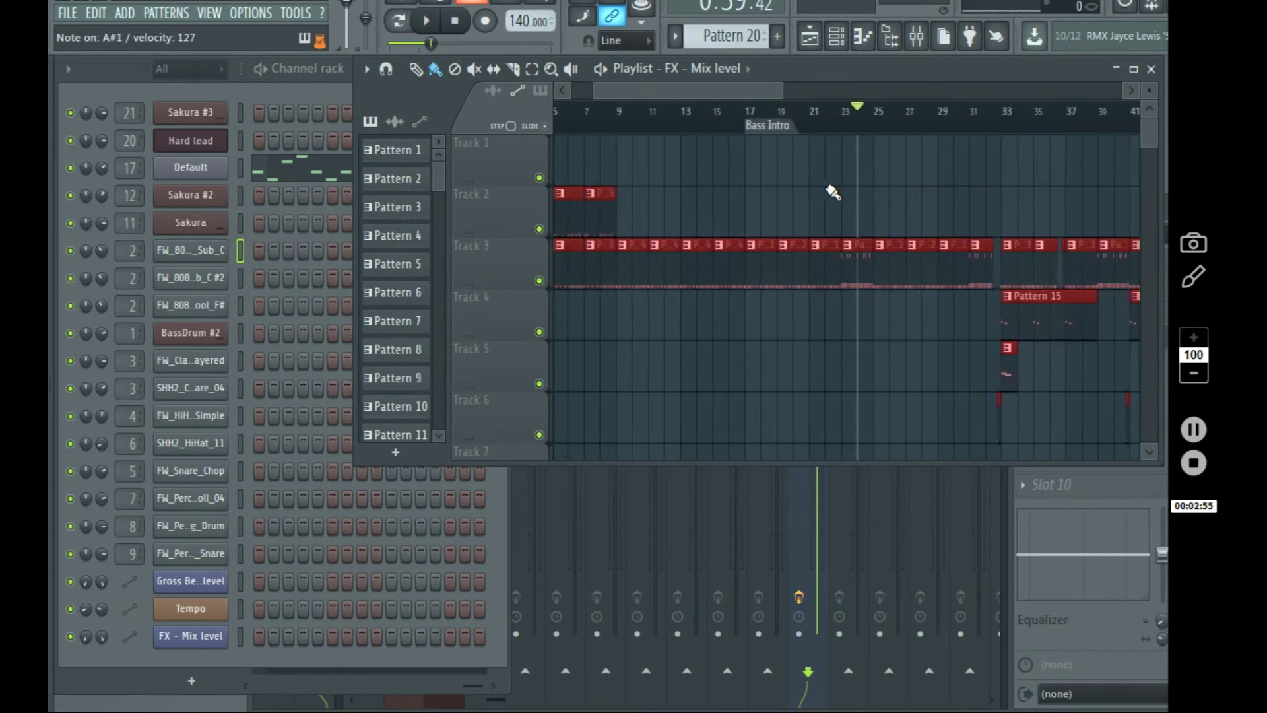
scroll(833, 191, "down", 4)
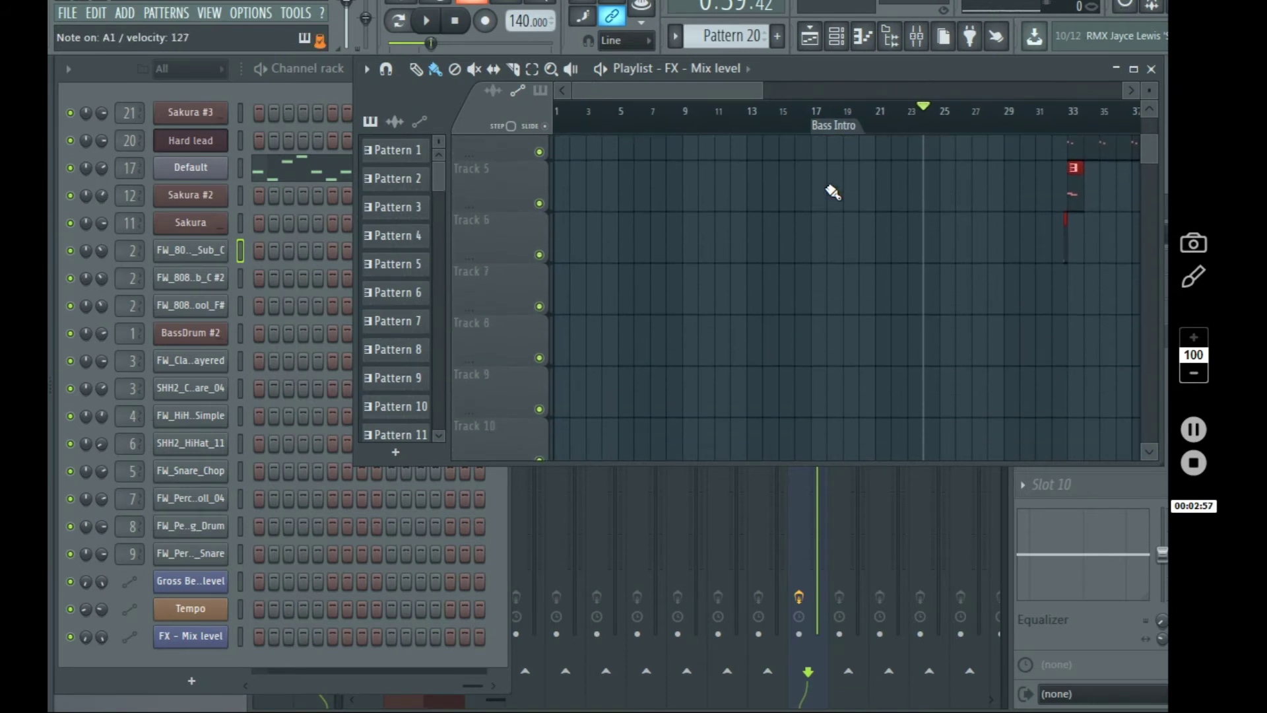
scroll(833, 191, "up", 2)
scroll(833, 191, "up", 2)
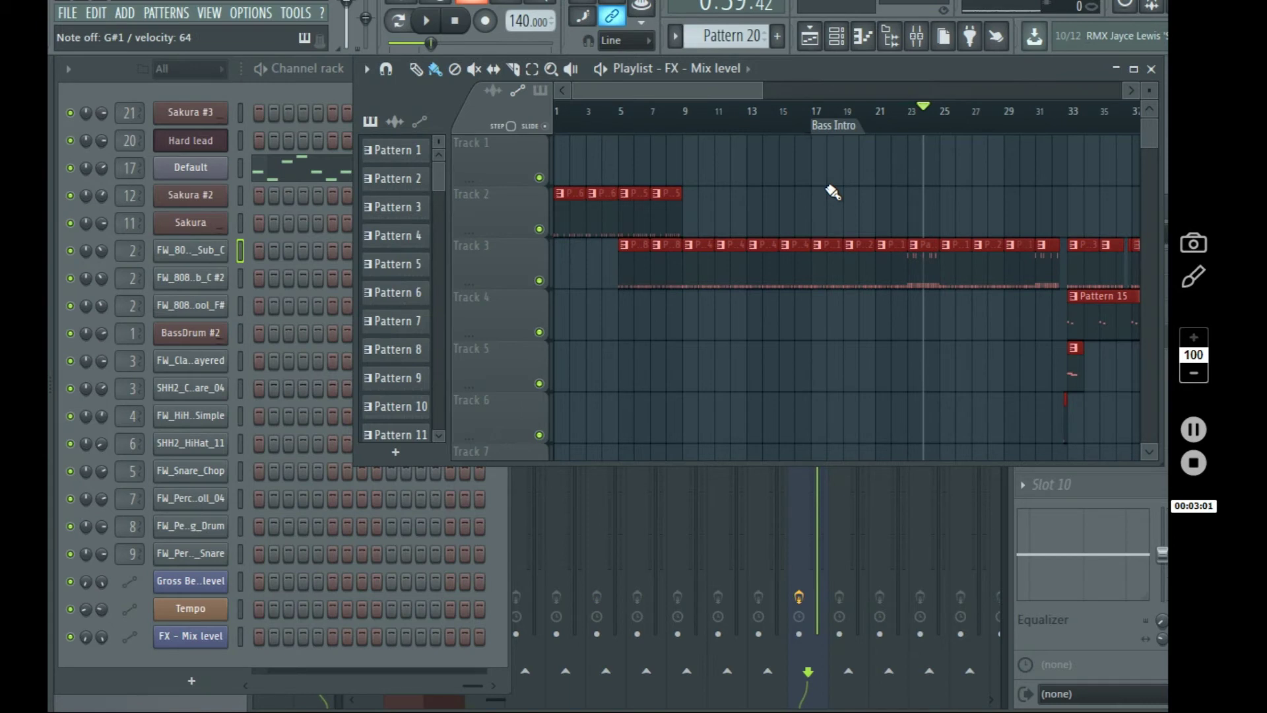
scroll(833, 191, "up", 4)
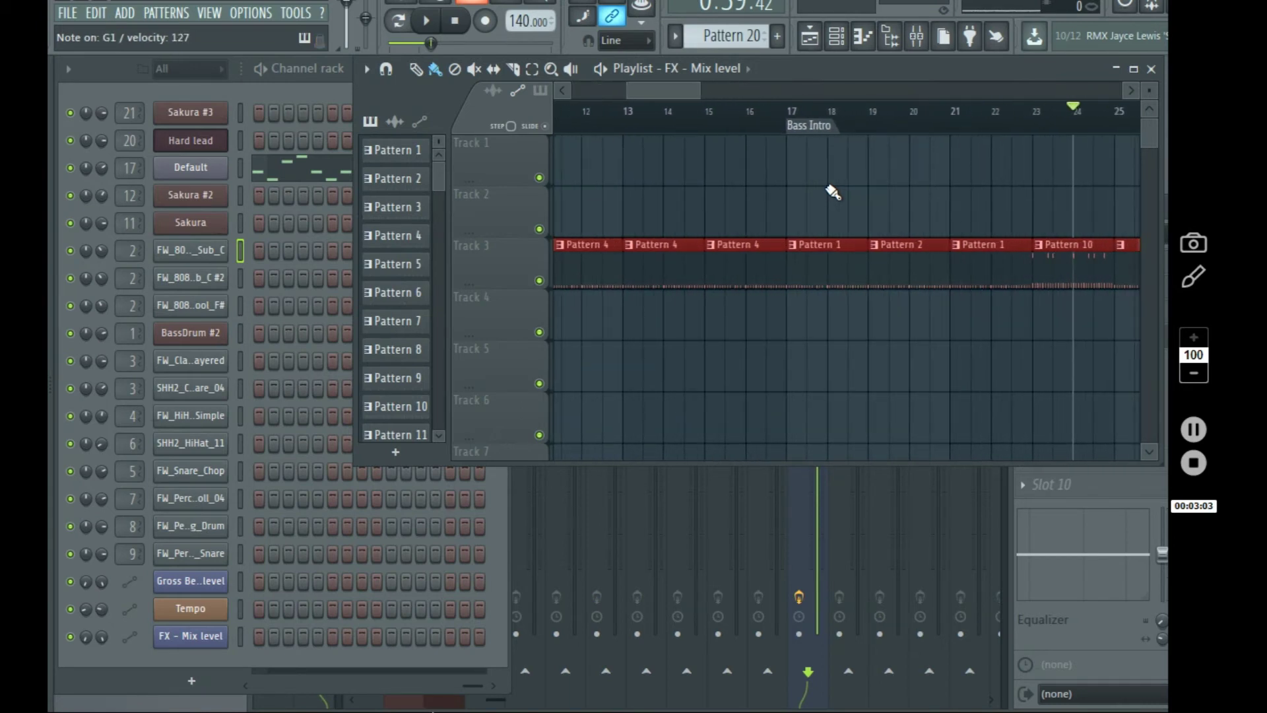
scroll(833, 191, "down", 6)
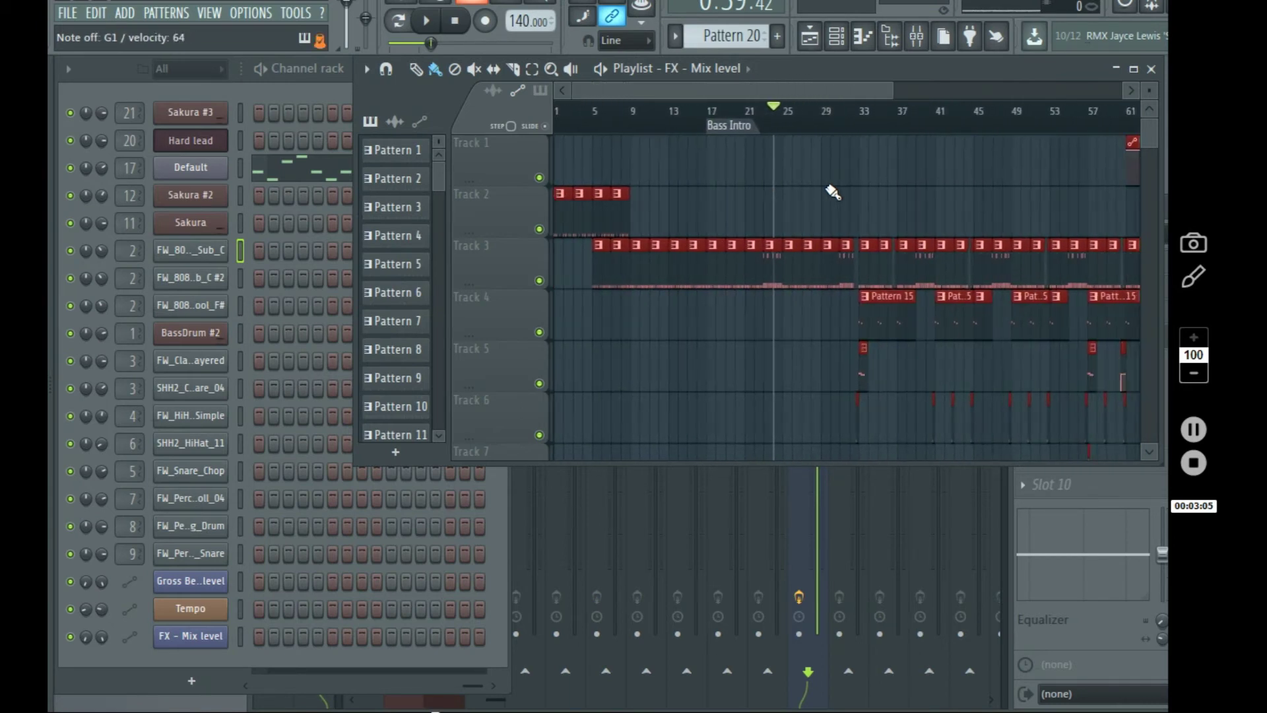
scroll(833, 191, "down", 1)
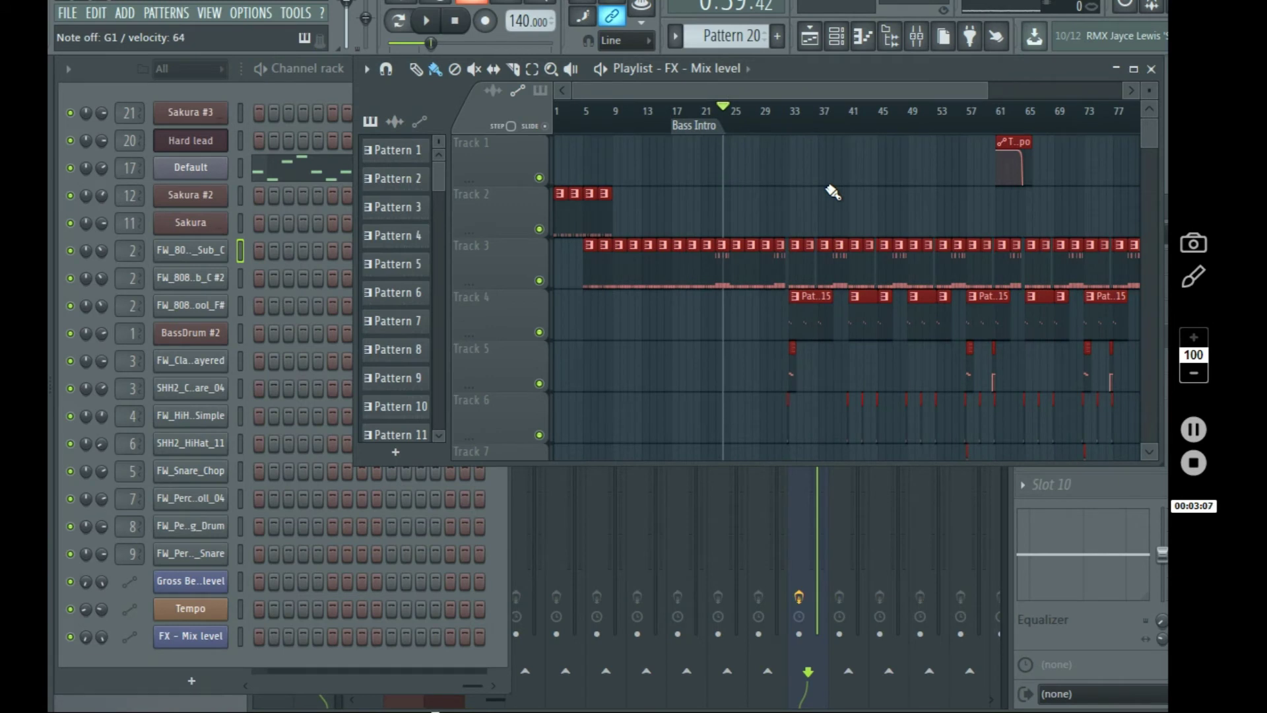
- Bring up the Channel rack and Mixer, stepping the mixer selection around Insert 22
key("F6")
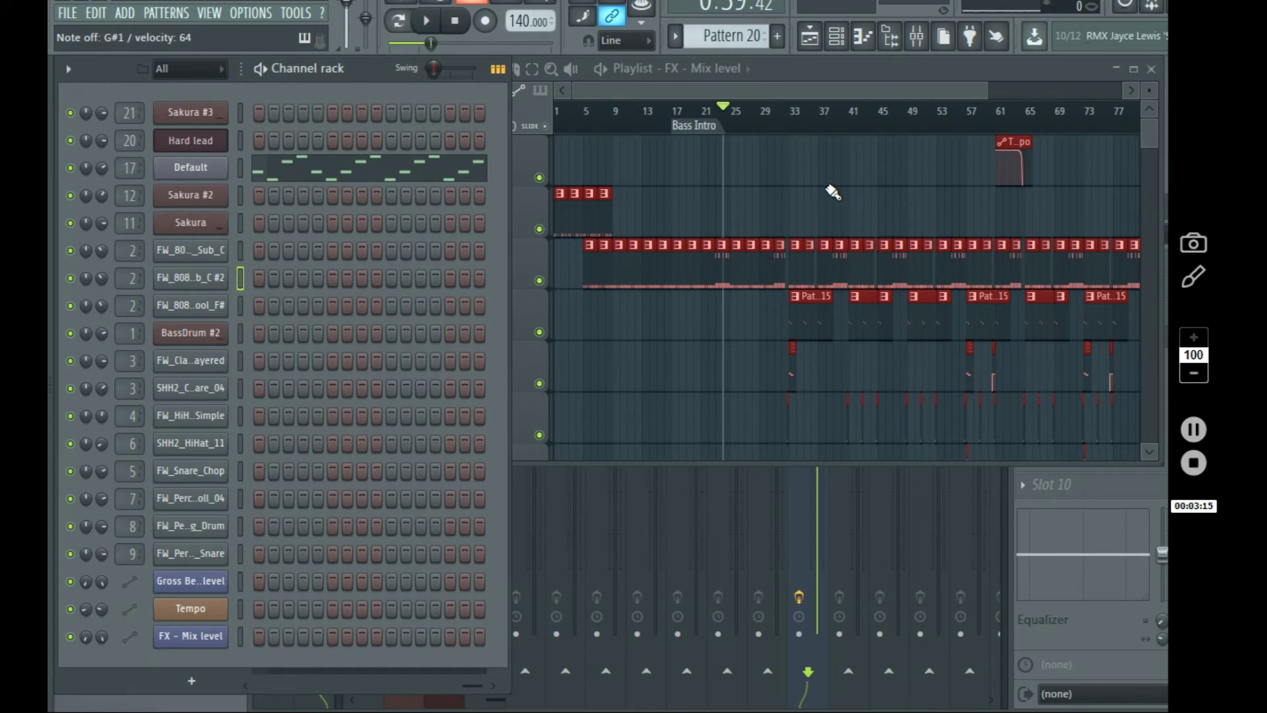
key("F9")
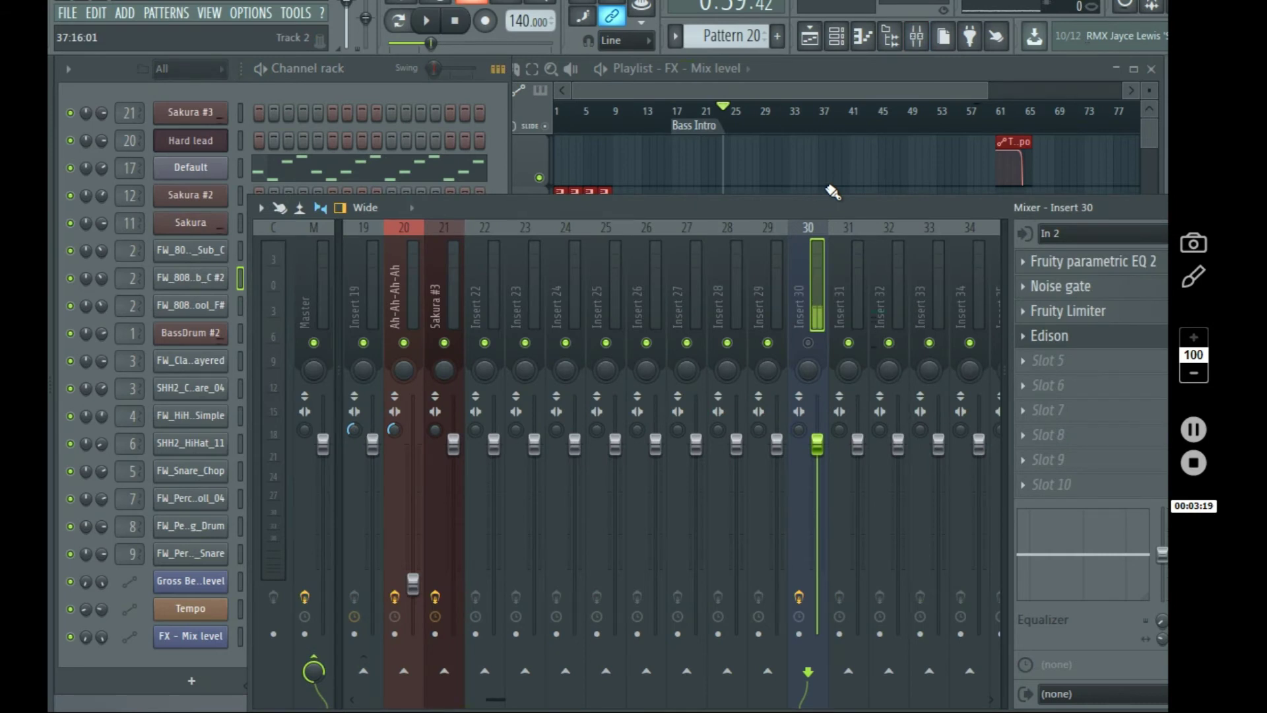
key("Right")
key("Left")
key("Left")
key("Left")
key("Left")
key("Left")
key("Left")
key("Left")
key("Left")
key("Left")
key("Left")
key("Right")
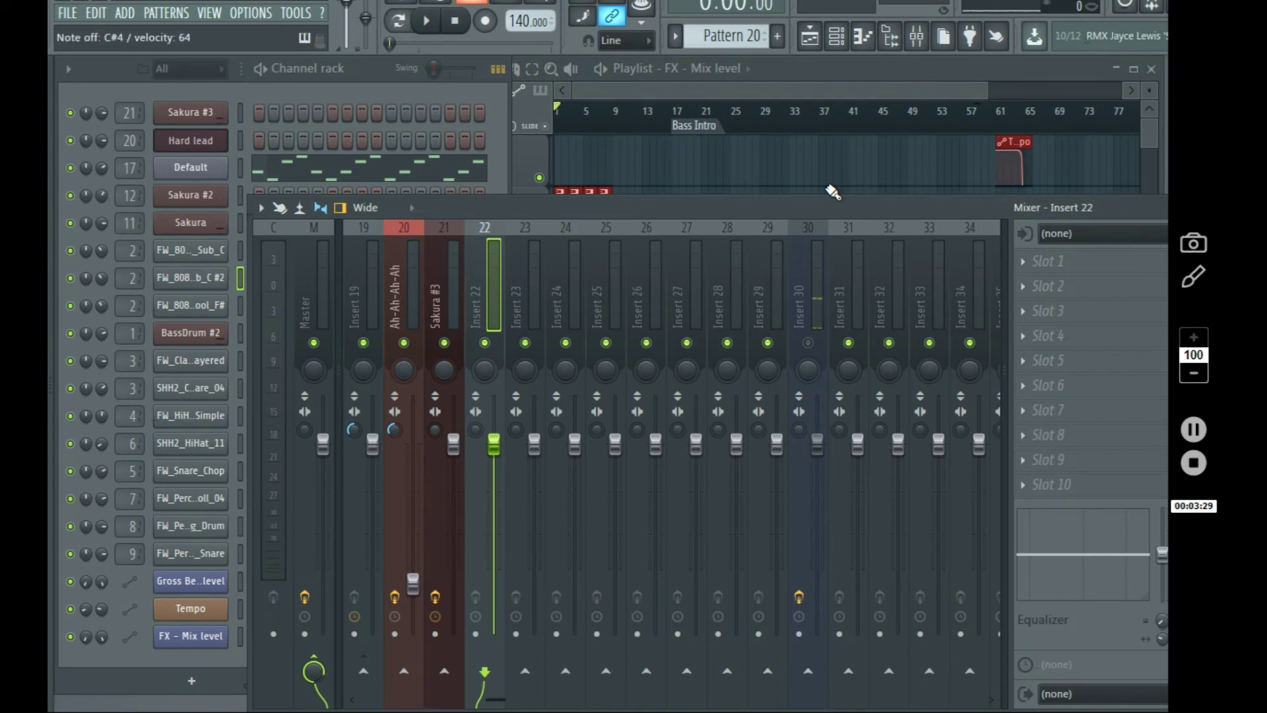
- Jump to the Bass Intro marker at bar 17 and settle the mixer on Insert 30
key("alt+KP_Multiply")
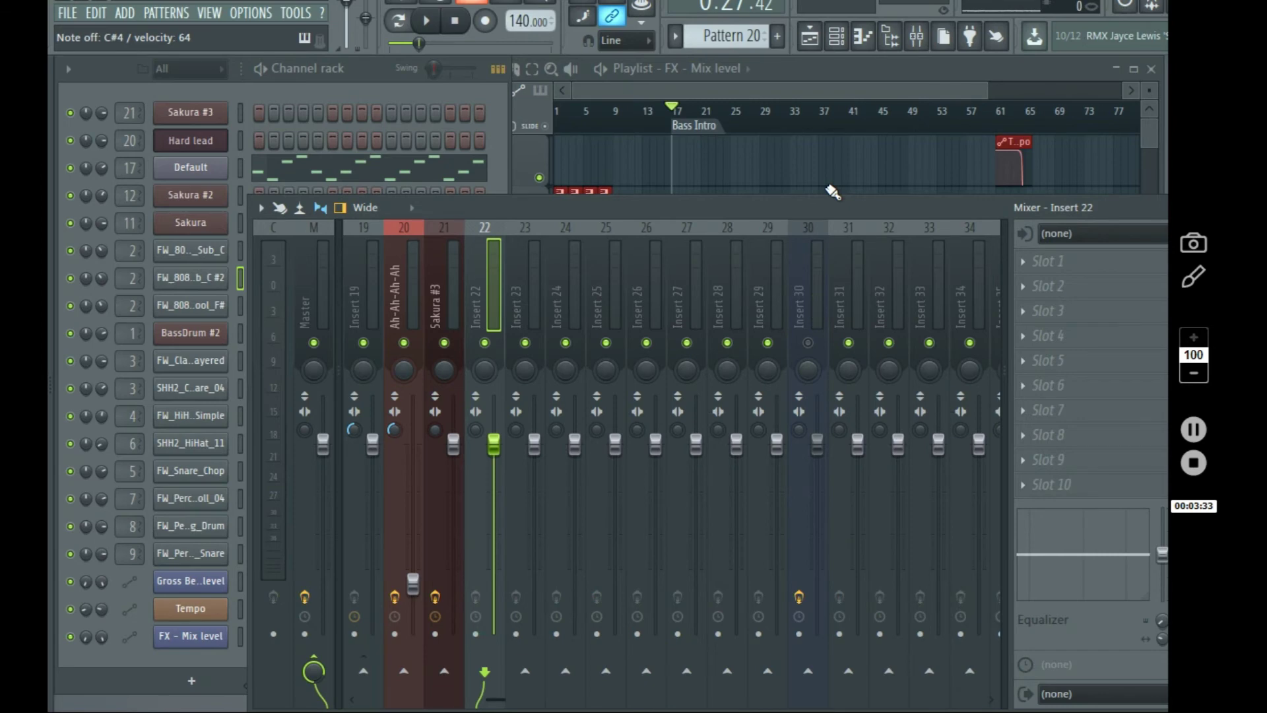
key("F9")
key("F9")
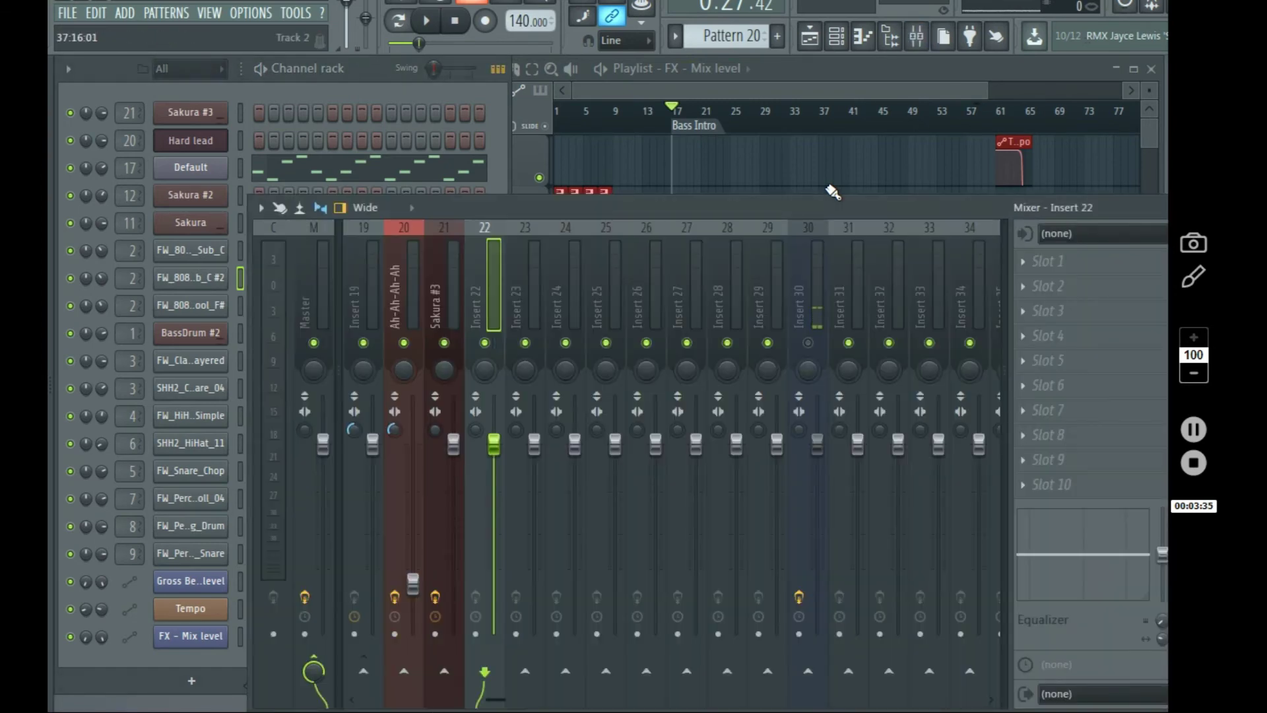
key("Right")
key("Right")
key("Right")
key("Right")
key("Right")
key("Right")
key("Right")
key("Right")
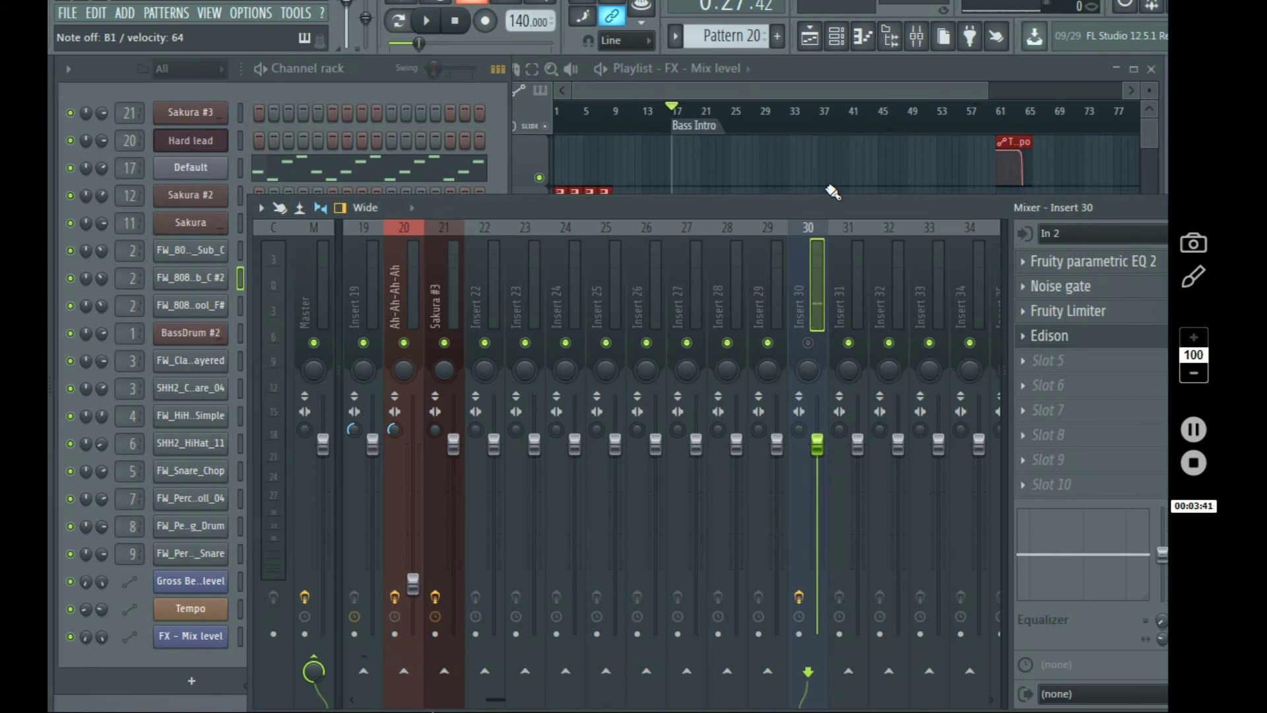
key("Left")
key("Right")
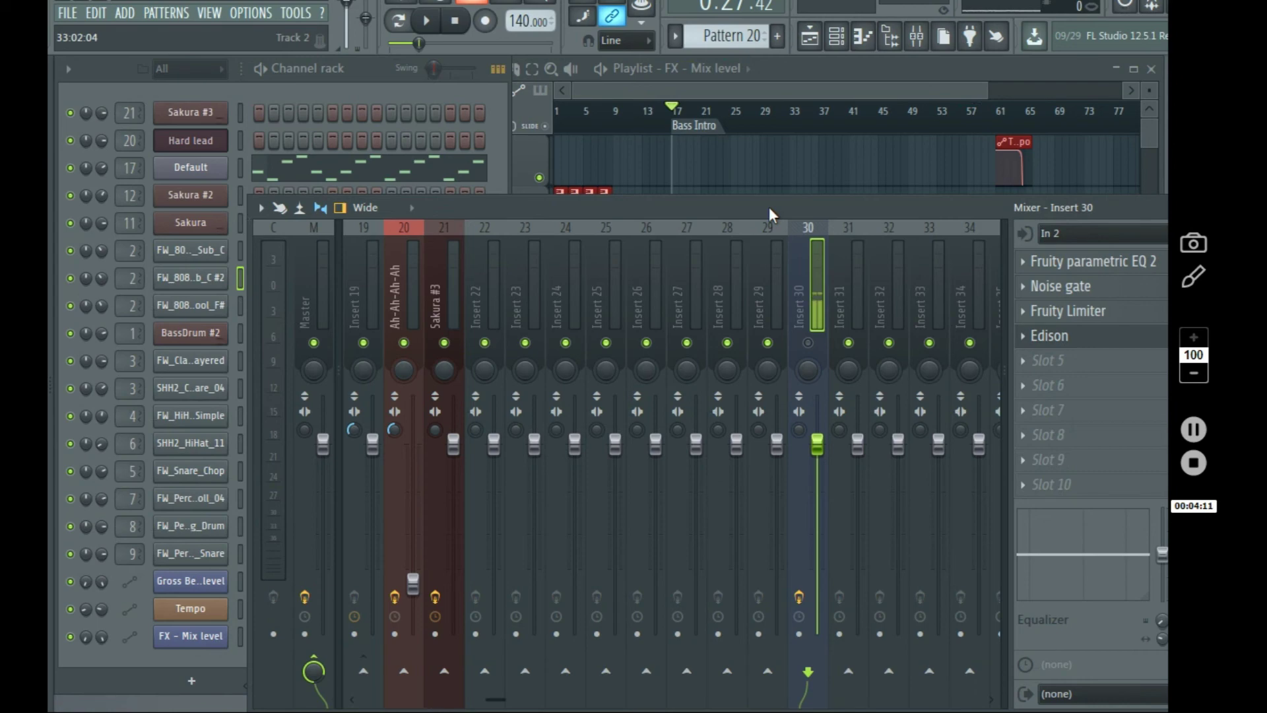
scroll(696, 322, "up", 8)
scroll(696, 321, "down", 8)
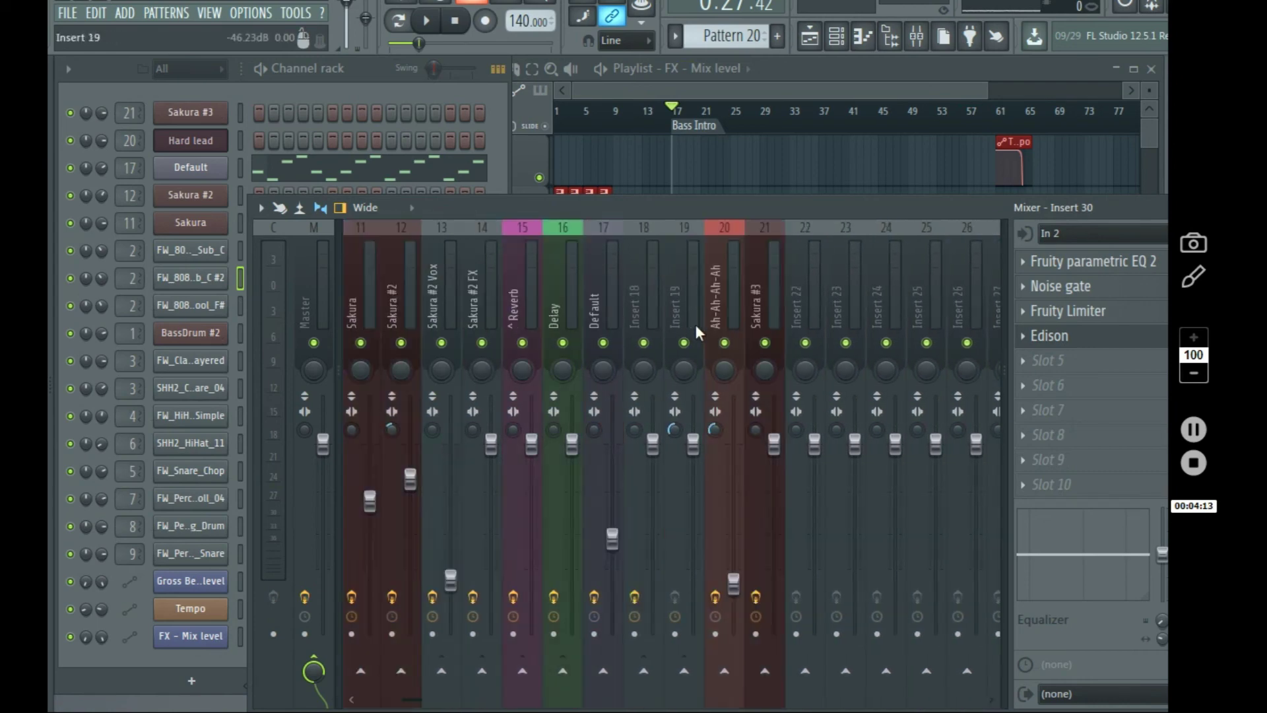